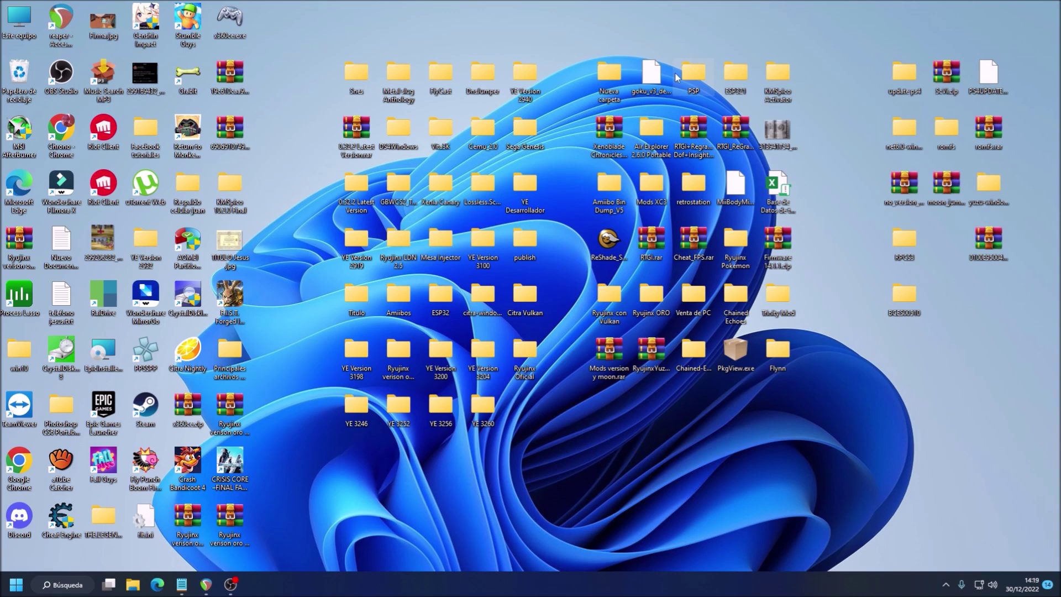
- Bring up the Yuzu changelog text file and review the Early Access 3260 entries, including PR-9516
click(182, 584)
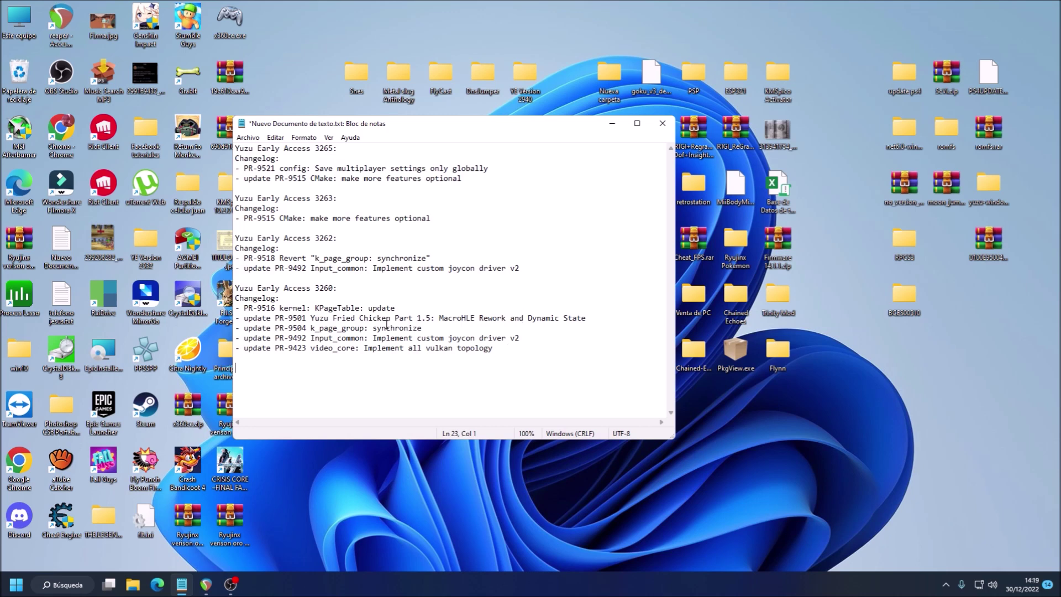
drag(496, 356, 234, 319)
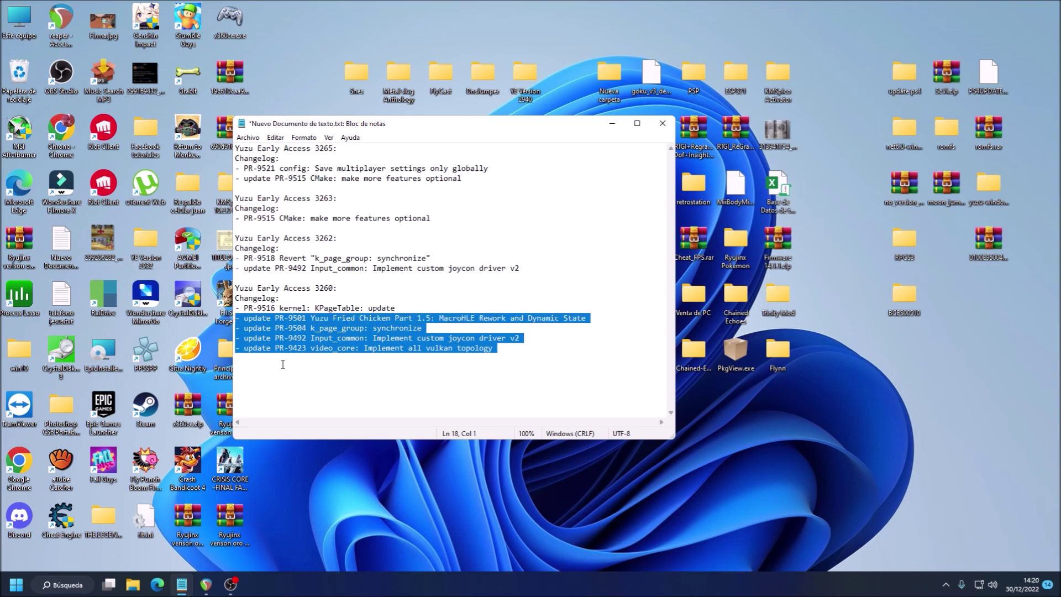
click(293, 367)
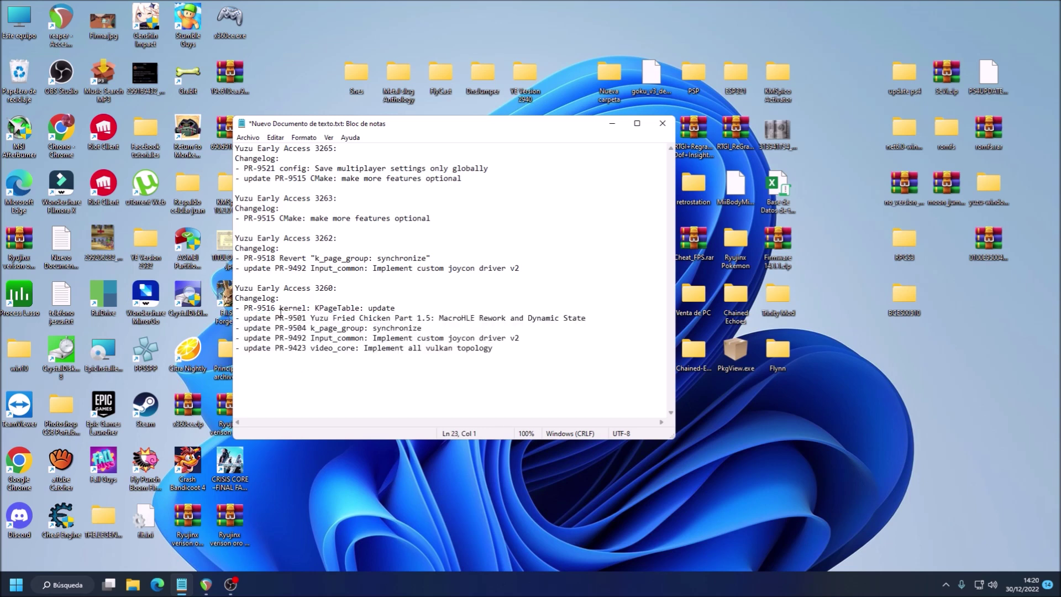
drag(271, 309, 257, 308)
drag(402, 311, 330, 308)
click(460, 299)
- Examine the Early Access 3262 entries, covering the custom joycon driver update PR-9492 and the PR-9518 revert
drag(329, 239, 343, 234)
drag(525, 268, 241, 270)
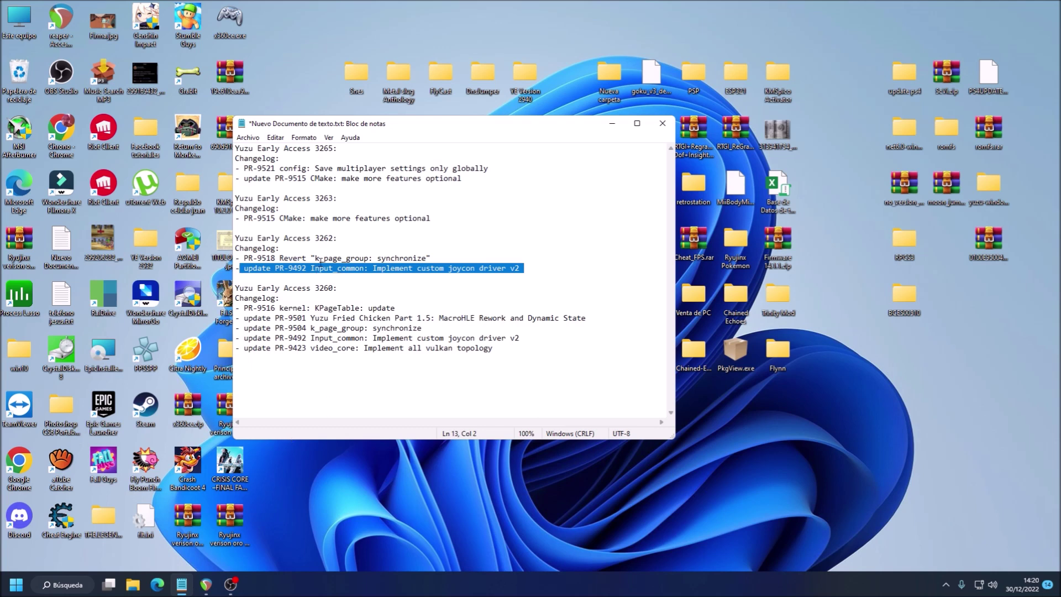
click(320, 260)
drag(257, 258, 267, 258)
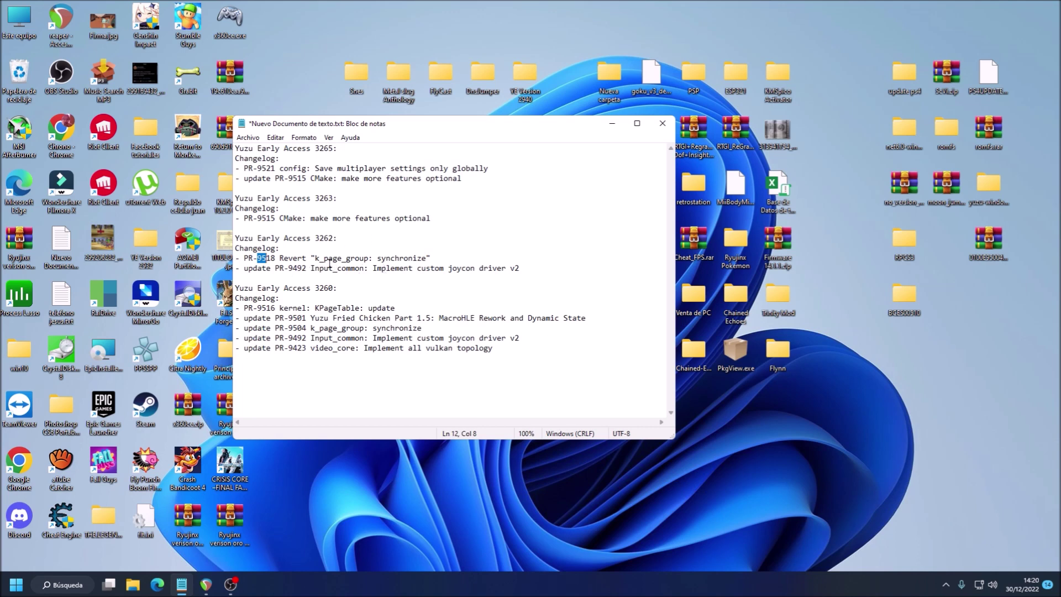
drag(368, 259, 338, 262)
click(426, 328)
- Review the Early Access 3263 and 3265 entries, comparing PR-9515 "CMake: make more features optional" in both versions
click(408, 237)
drag(319, 198, 334, 197)
click(336, 197)
double_click(412, 218)
click(466, 208)
click(346, 178)
drag(244, 178, 307, 178)
click(307, 208)
drag(280, 218, 388, 219)
click(493, 208)
click(523, 246)
- Compare version numbers 3265, 3260 and 3262 in the changelog and re-read the PR-9518 revert line
click(318, 282)
double_click(326, 148)
click(399, 308)
drag(315, 288, 340, 288)
click(315, 239)
drag(315, 238, 335, 239)
click(335, 238)
drag(249, 258, 434, 260)
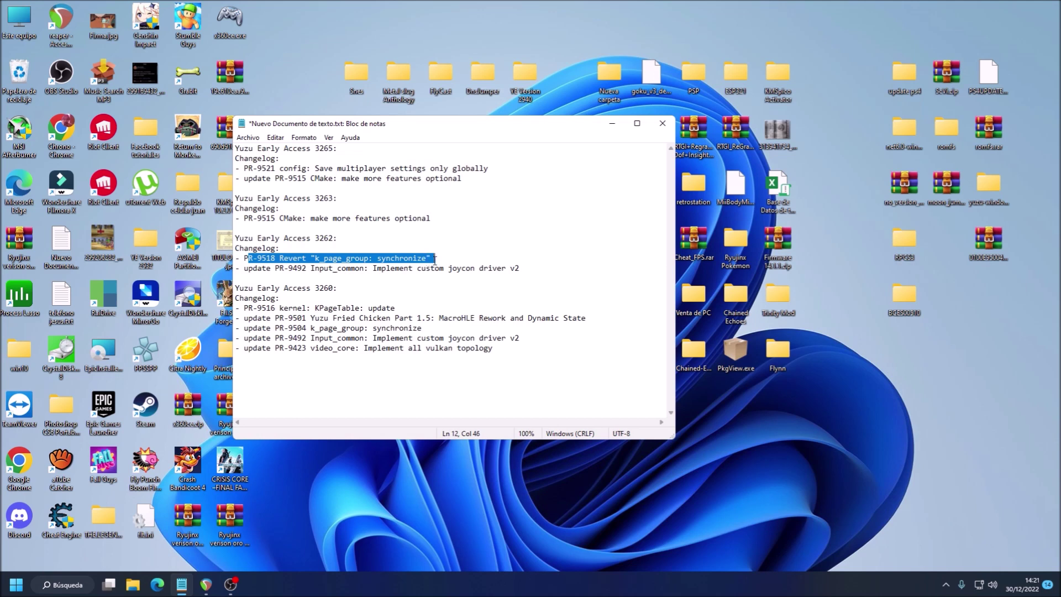
click(435, 260)
drag(435, 258, 279, 257)
- Compare versions 3265 and 3260 against the "k_page_group: synchronize" revert, and minimize the changelog file
click(318, 157)
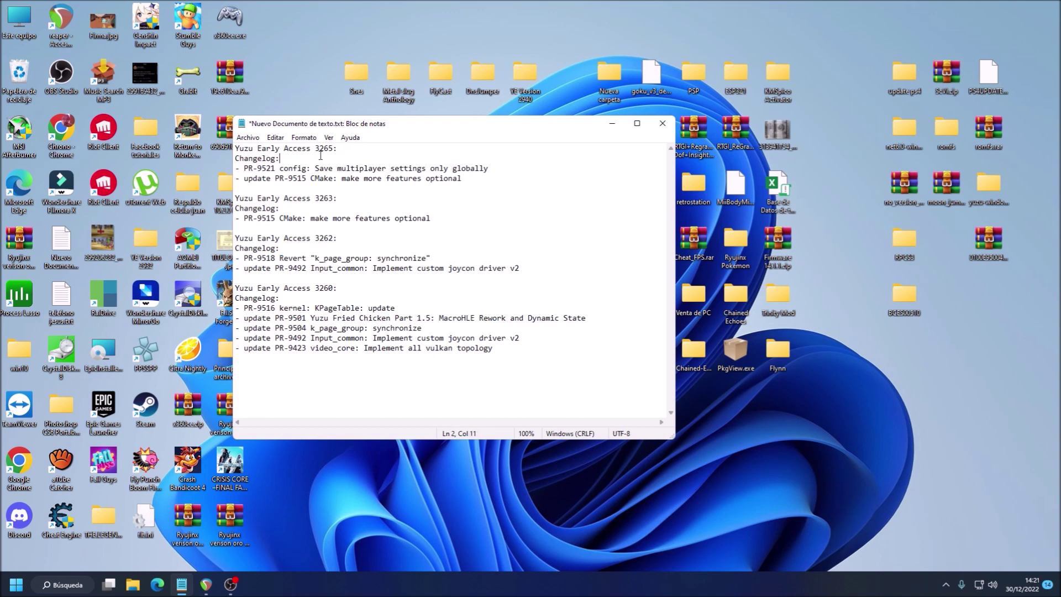
drag(324, 148, 340, 148)
click(398, 258)
drag(339, 288, 315, 293)
click(328, 338)
drag(312, 258, 450, 257)
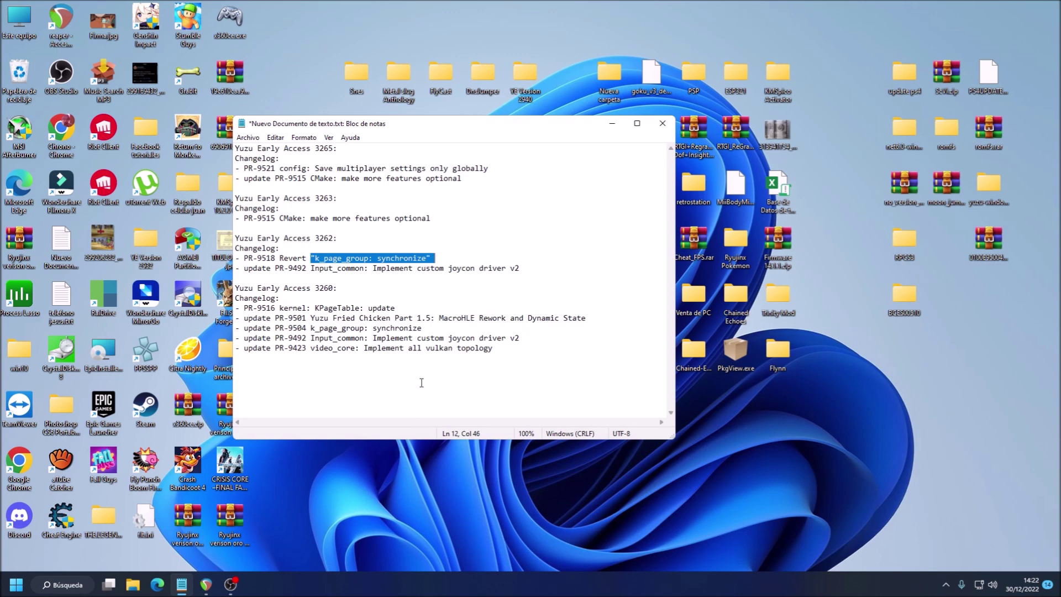
click(378, 328)
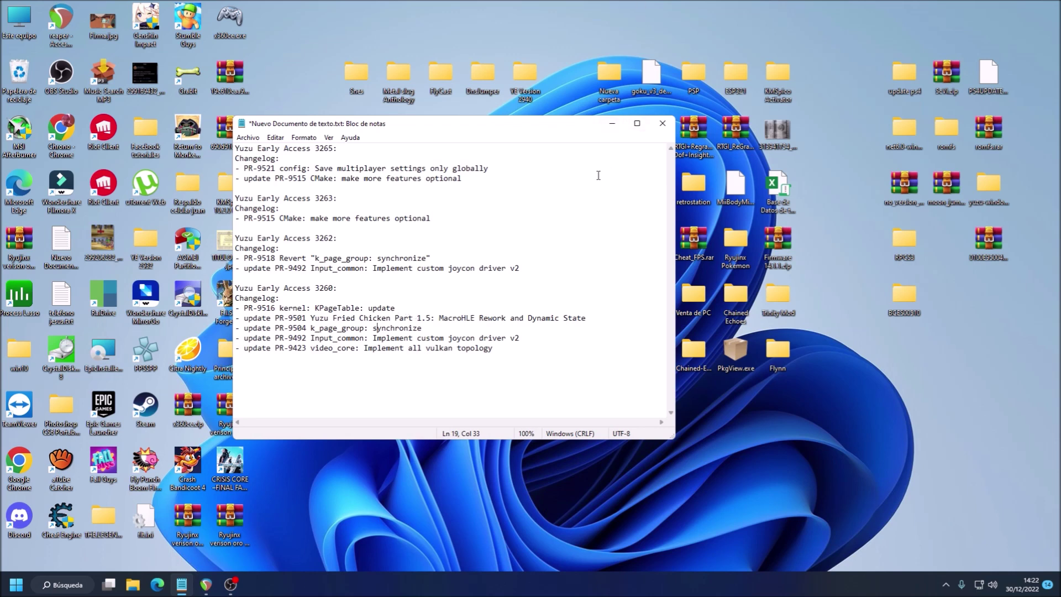
click(612, 123)
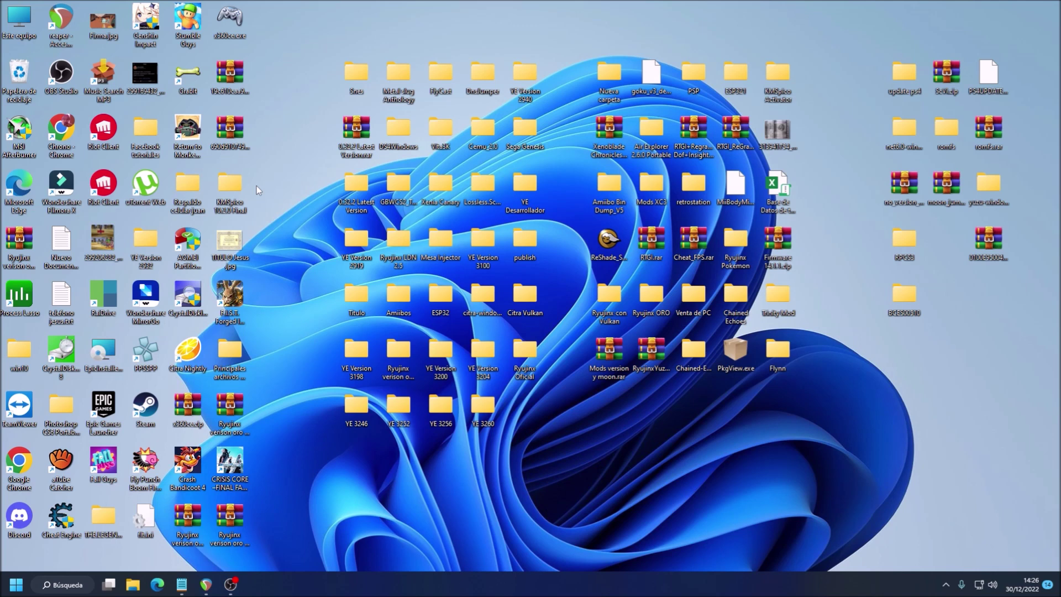
right_click(306, 446)
click(350, 505)
right_click(640, 439)
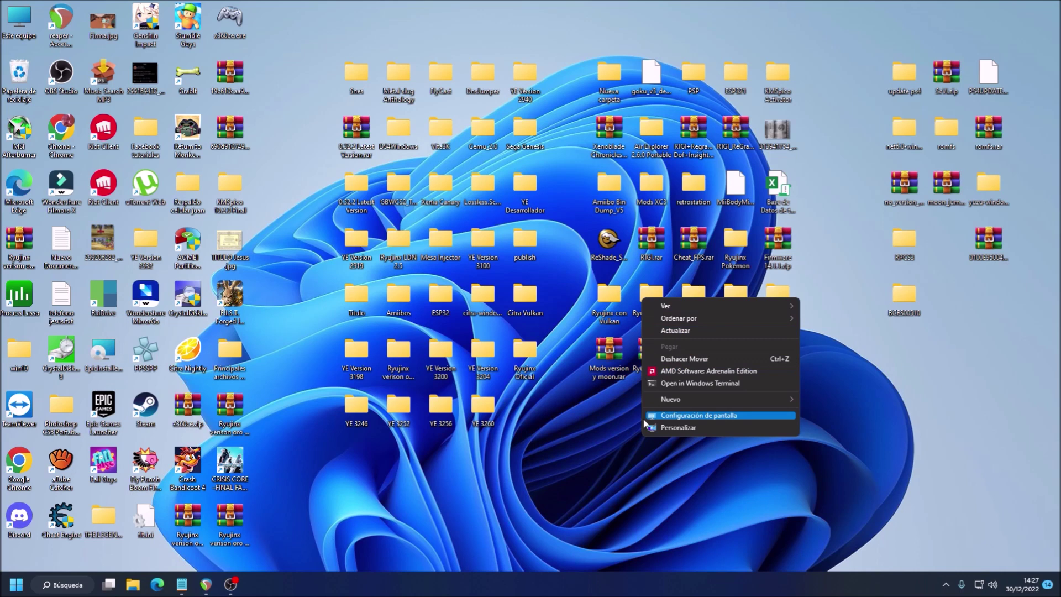
click(579, 451)
- Launch the Configurar Complementos utility from the desktop's WinterOS Herramientas
shift+right_click(578, 451)
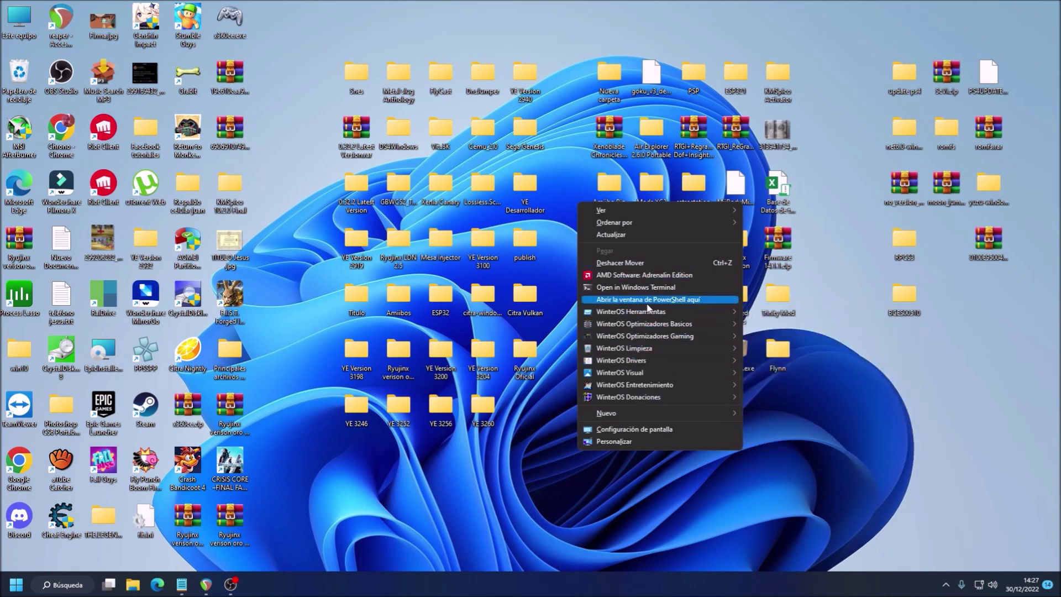
mouse_move(650, 326)
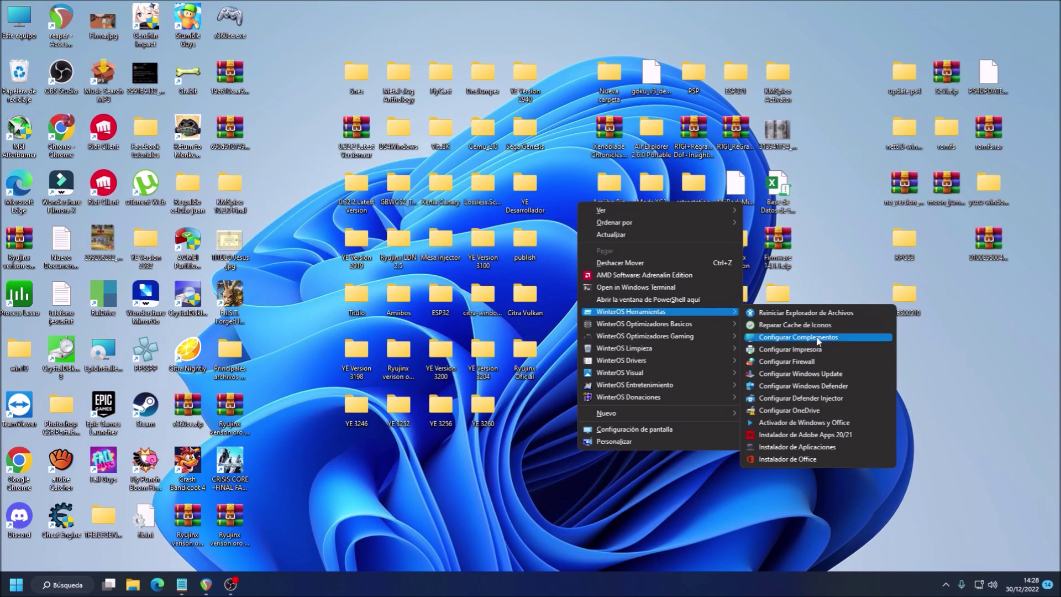
click(818, 337)
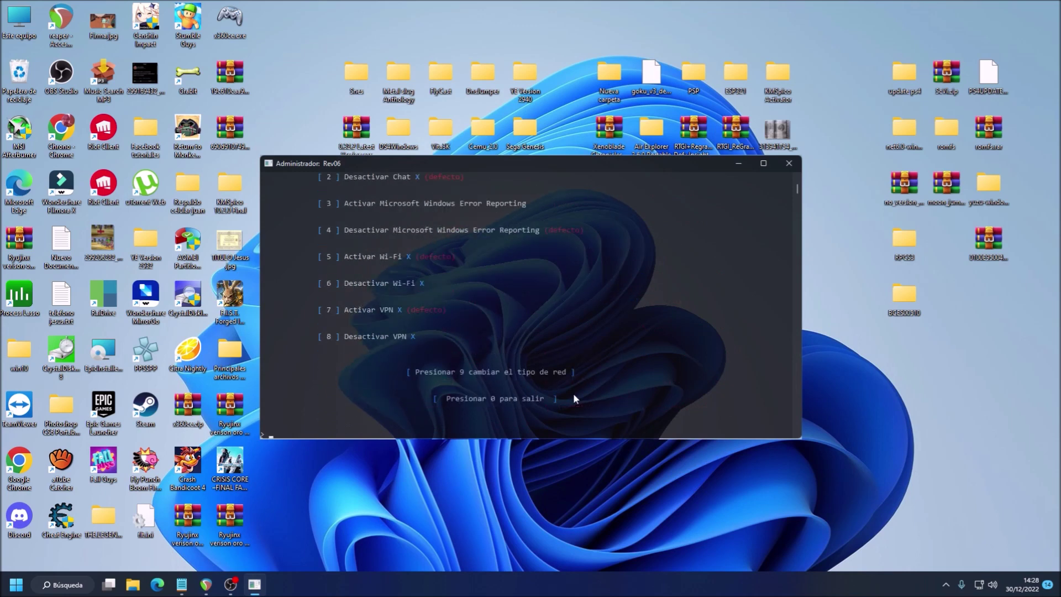
- Go through the utility's options from the beginning, covering language components, lock screen image, Windows Search and network sharing
scroll(634, 274, up, 10)
scroll(635, 270, up, 10)
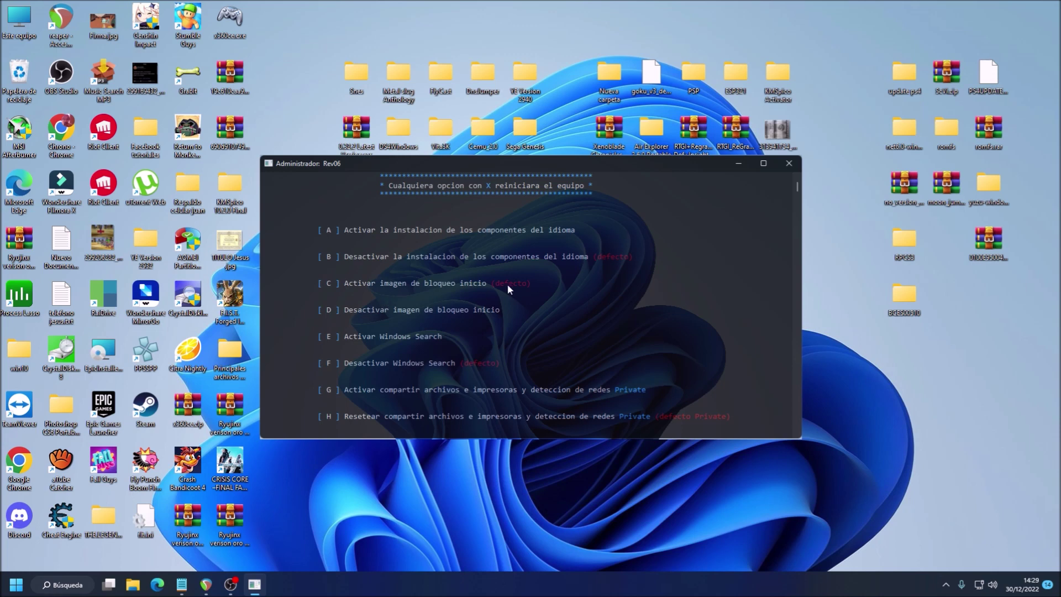
scroll(507, 284, down, 1)
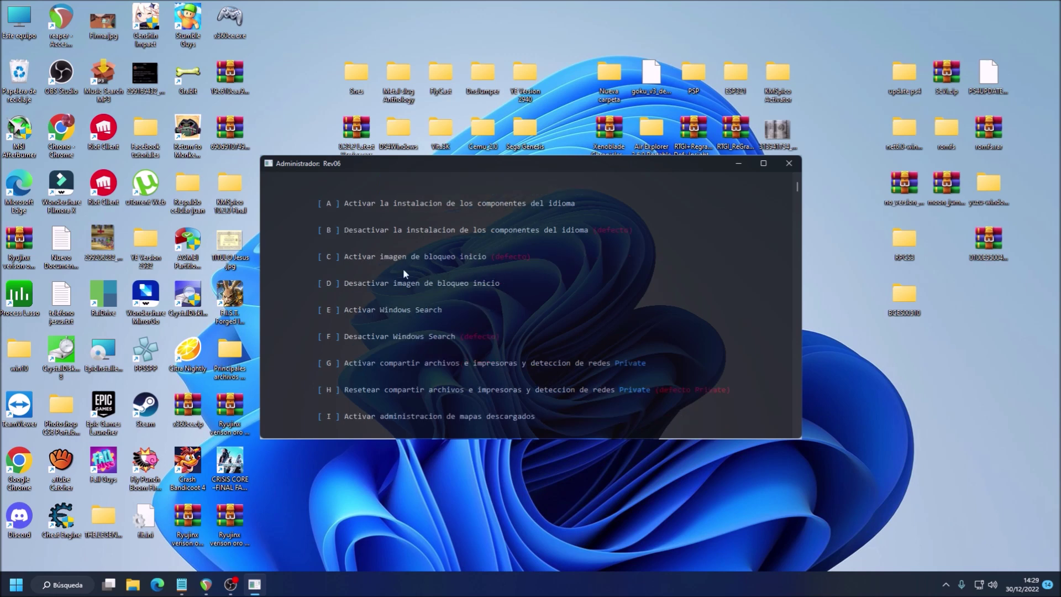
scroll(565, 281, down, 2)
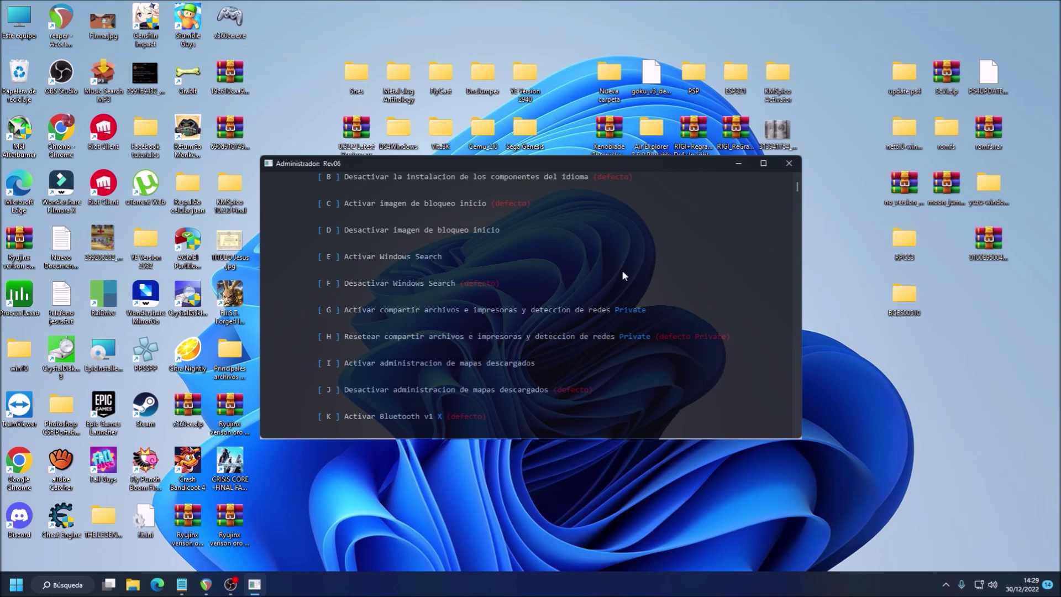
scroll(622, 270, down, 1)
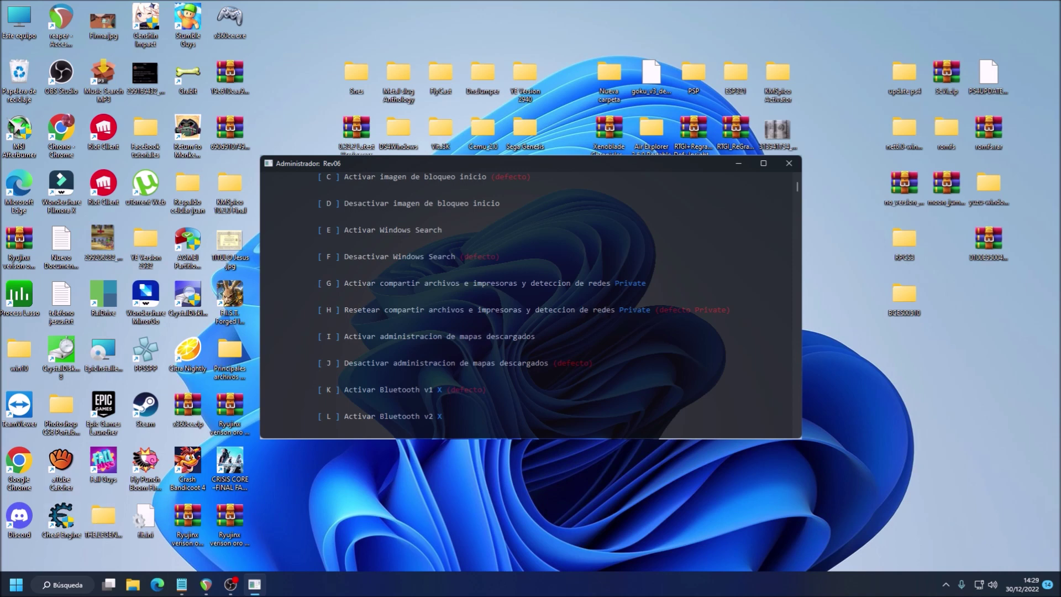
- Inspect the advanced network configuration and Windows firewall pages, check the Aplicaciones page, and close the Windows settings
click(979, 587)
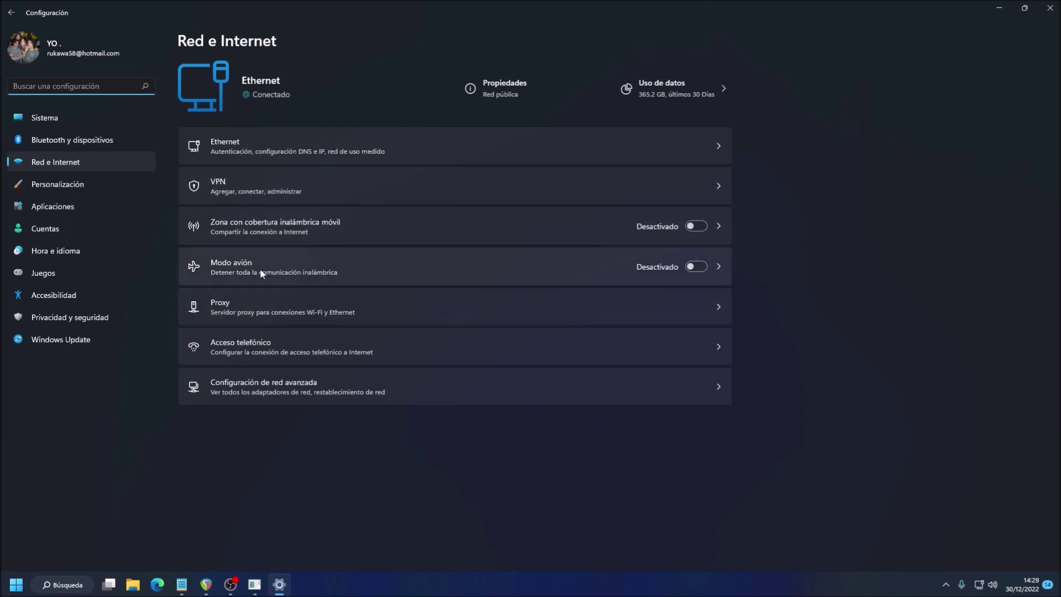
click(258, 391)
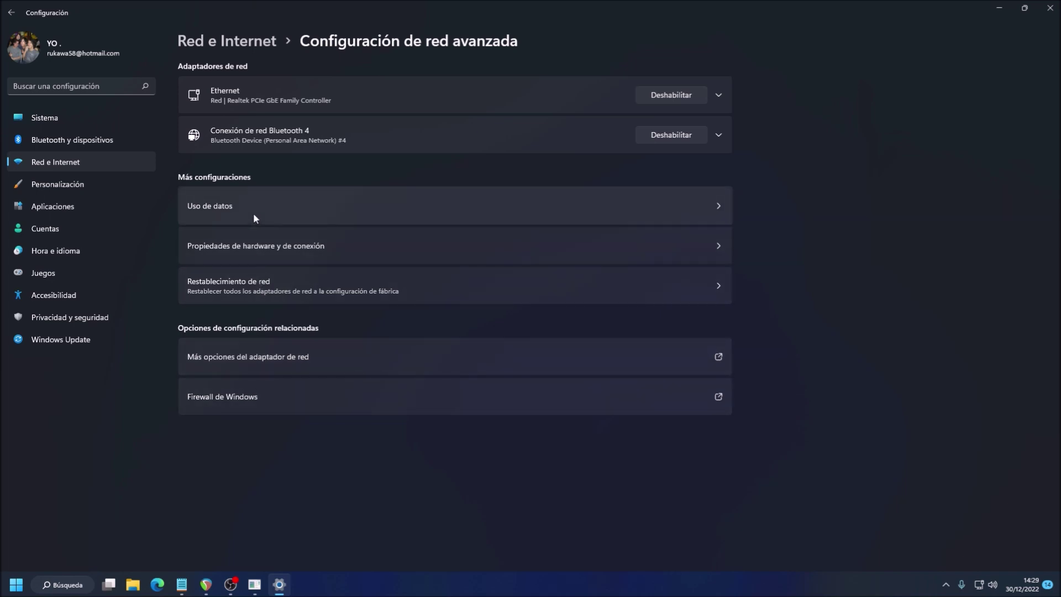
click(272, 396)
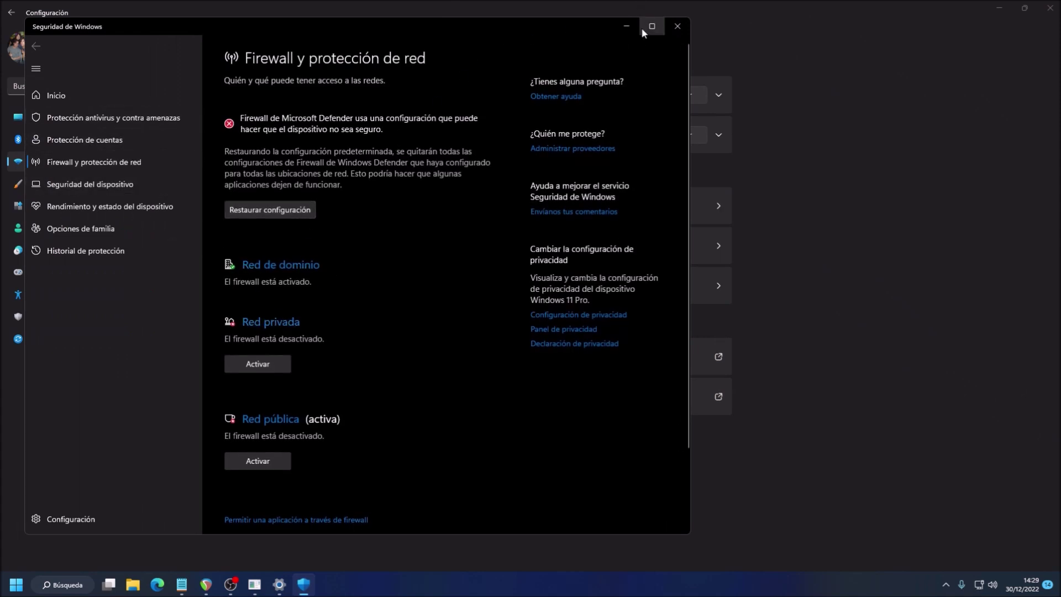
click(676, 28)
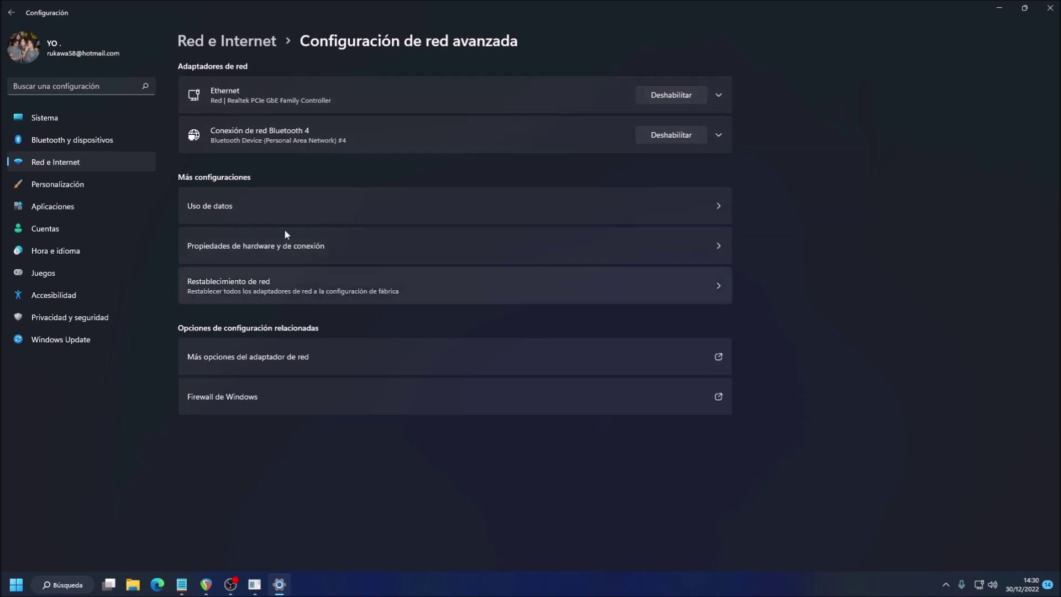
click(12, 11)
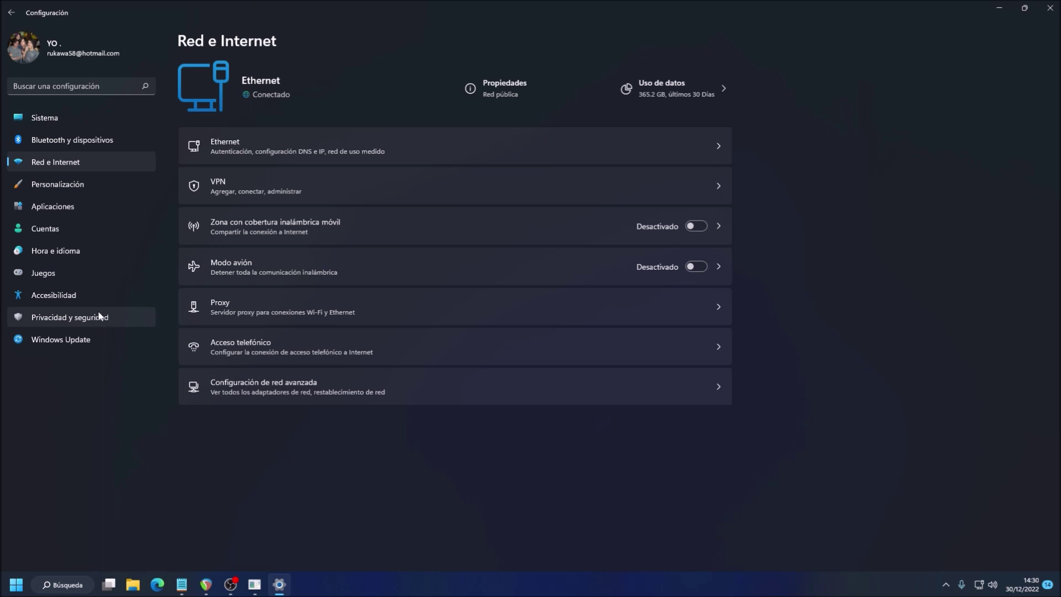
click(121, 207)
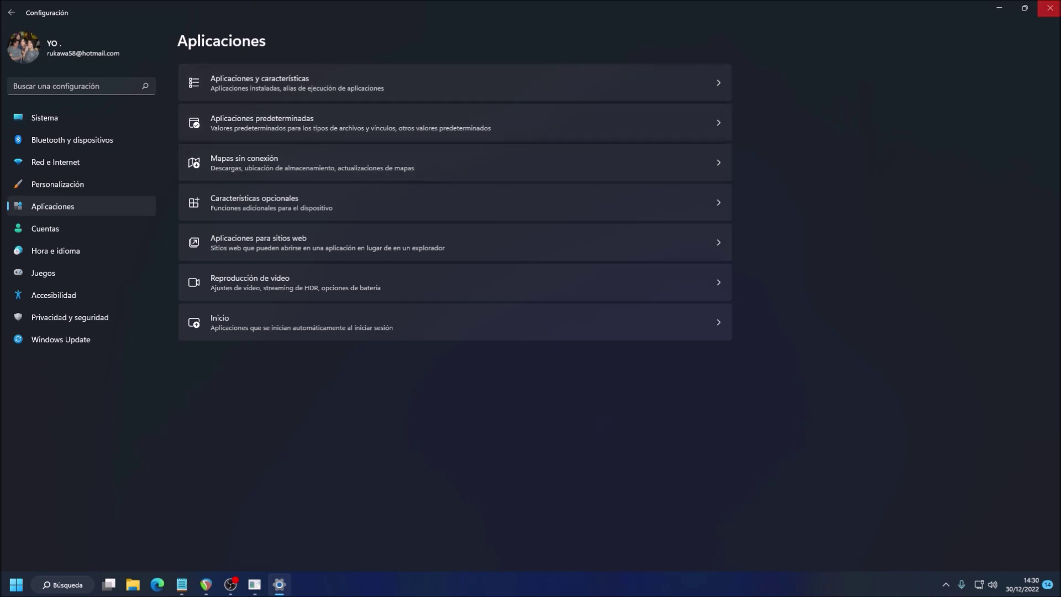
click(1050, 8)
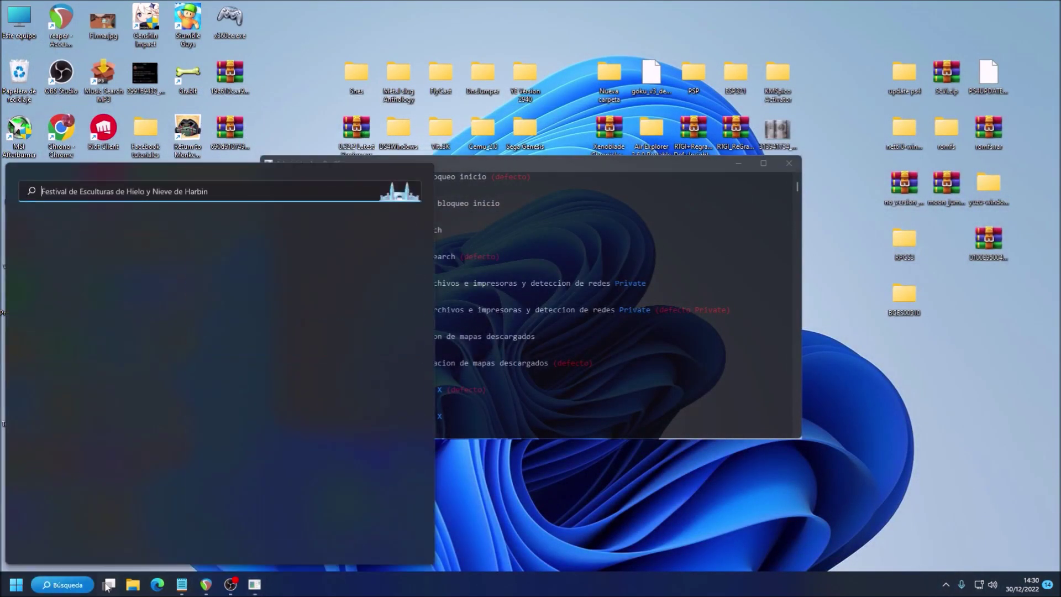
- Inspect the advanced sharing settings of drive D: in File Explorer, leaving them without changes
click(133, 585)
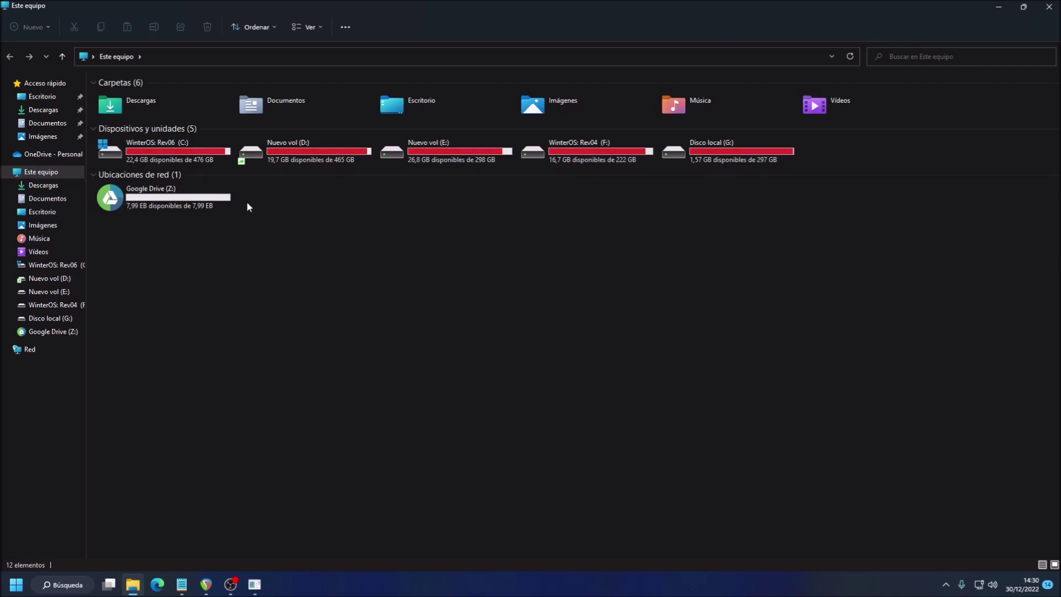
click(309, 157)
right_click(308, 157)
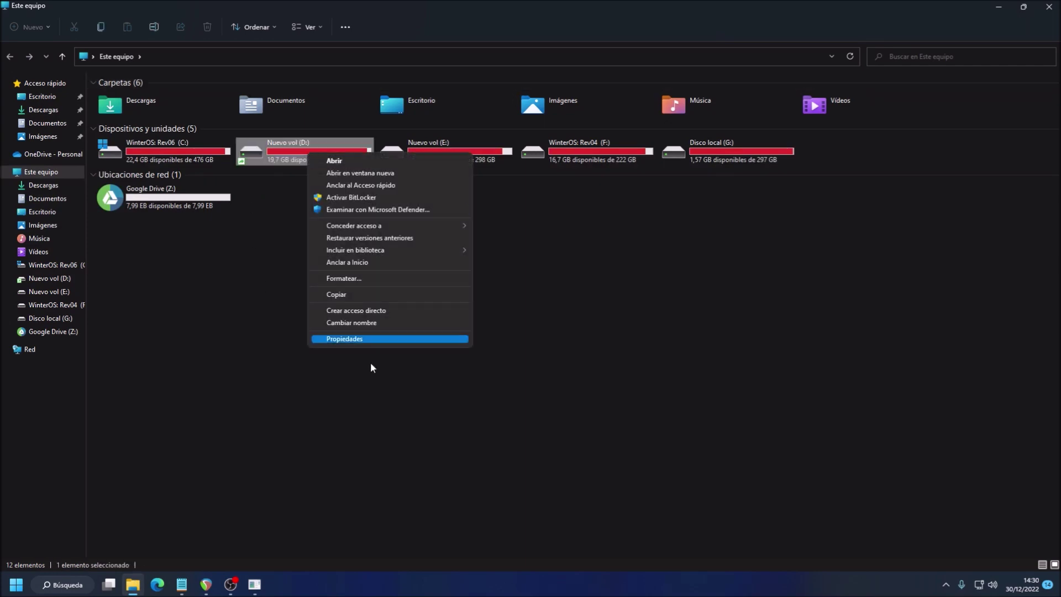
click(370, 345)
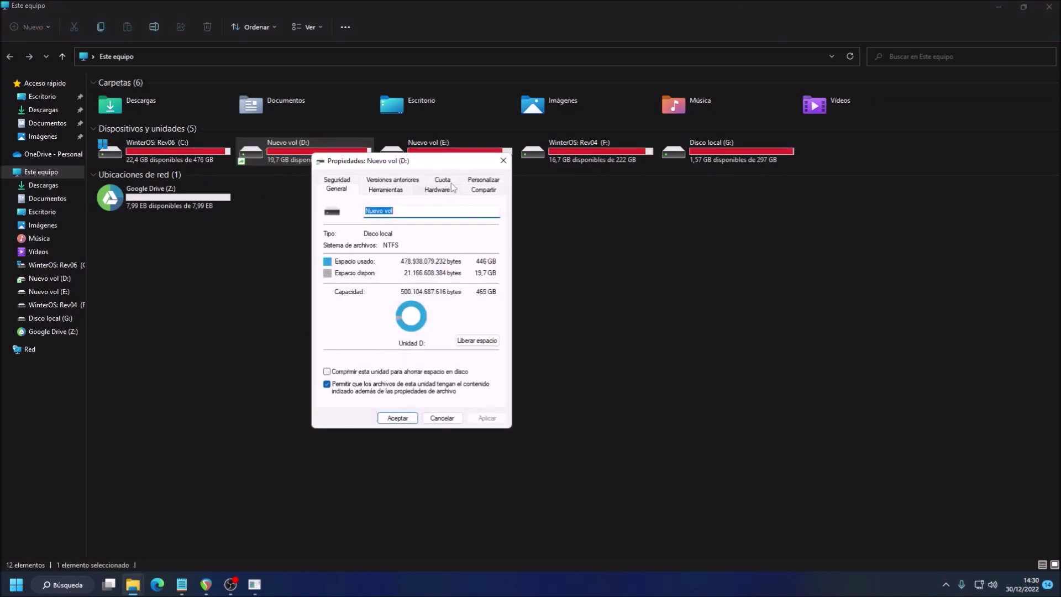
click(474, 191)
click(348, 321)
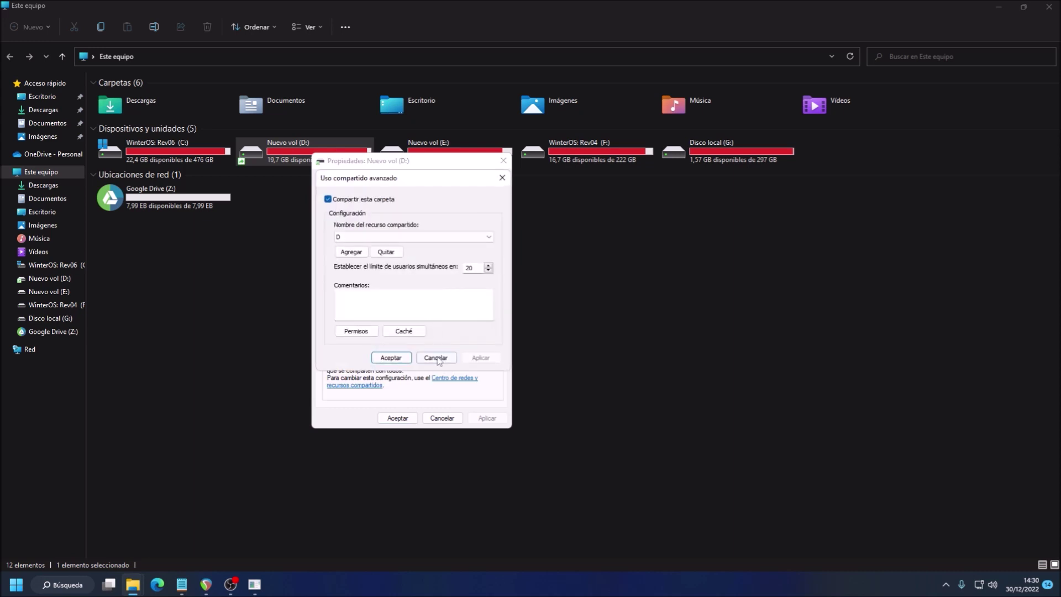
click(436, 358)
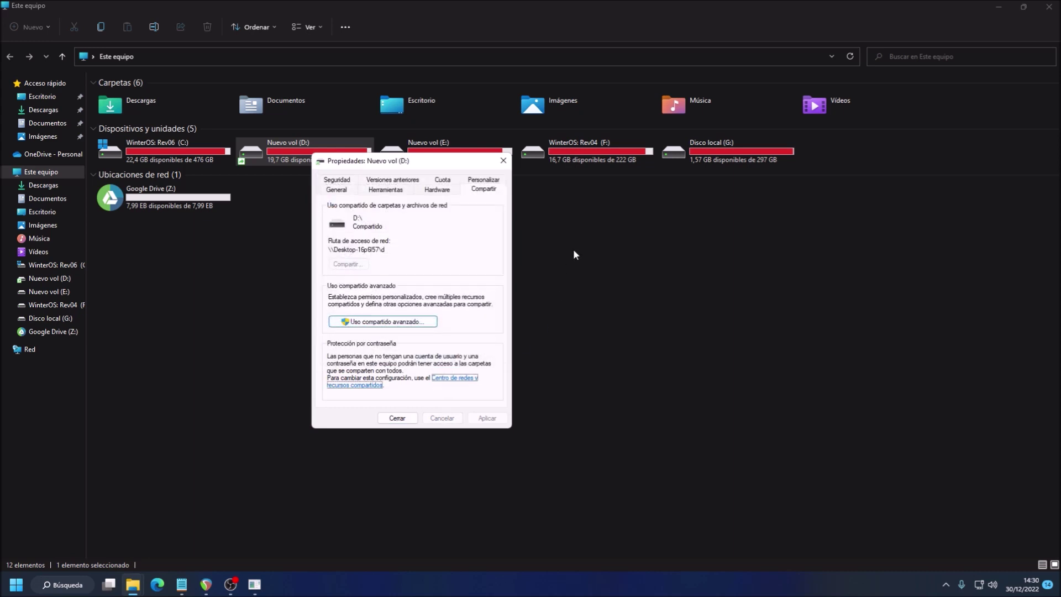
- Check the advanced sharing options for all networks, and close them along with the drive D: properties and File Explorer
click(466, 382)
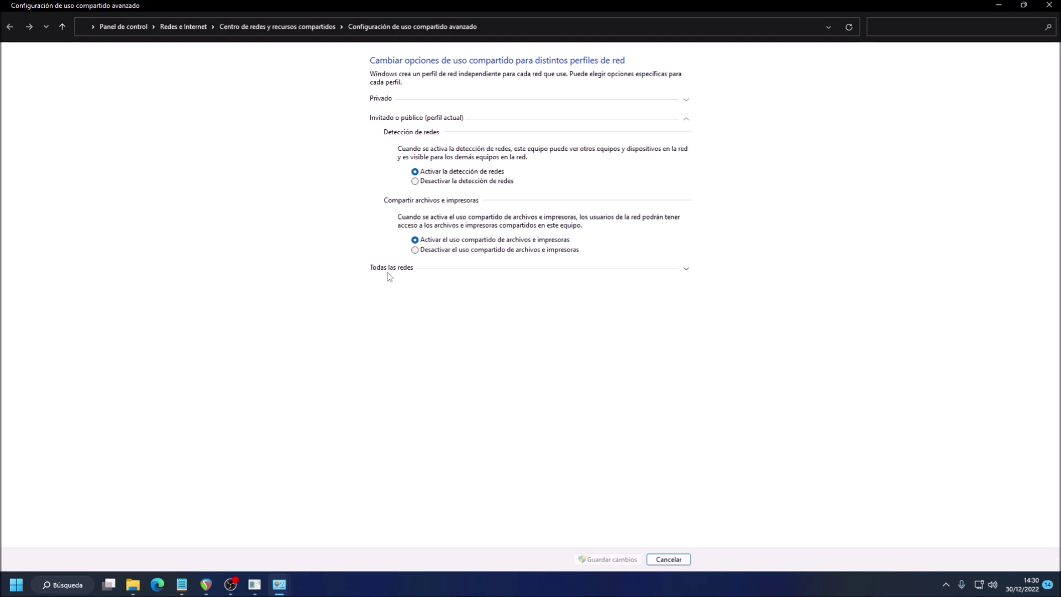
click(667, 271)
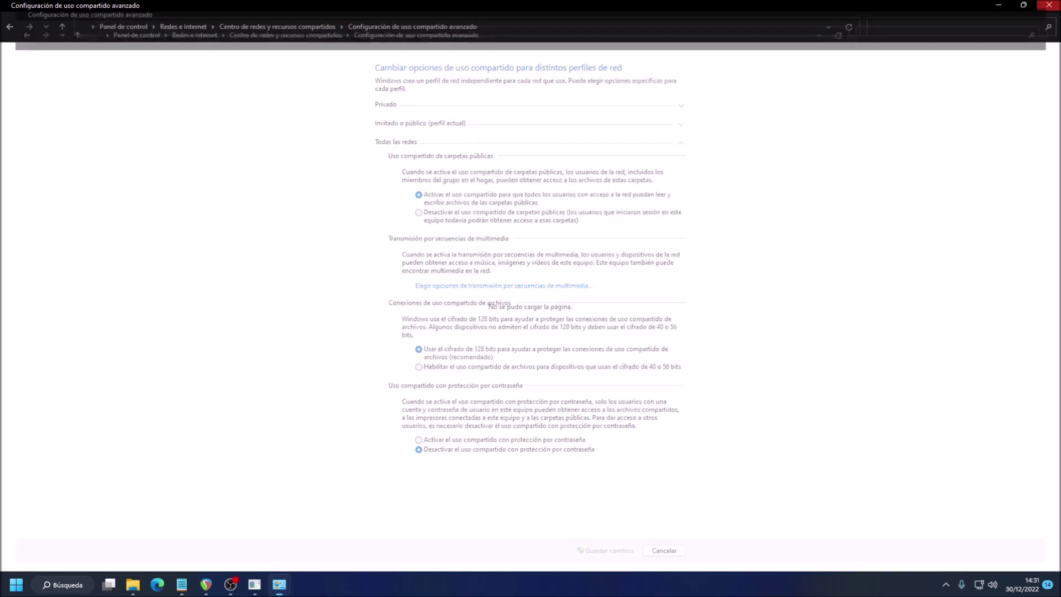
click(1049, 5)
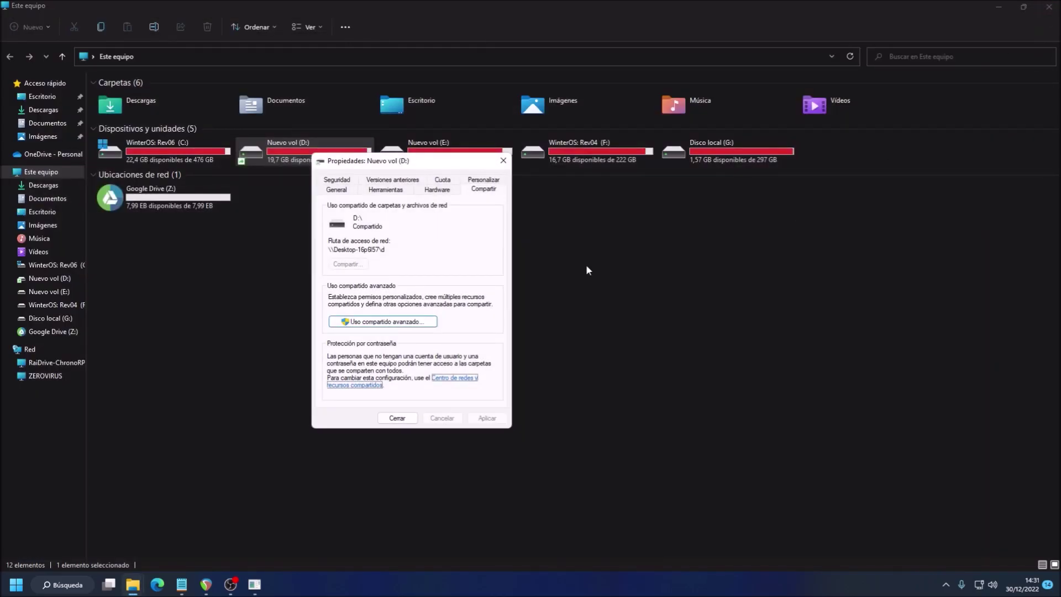
click(503, 160)
click(1049, 5)
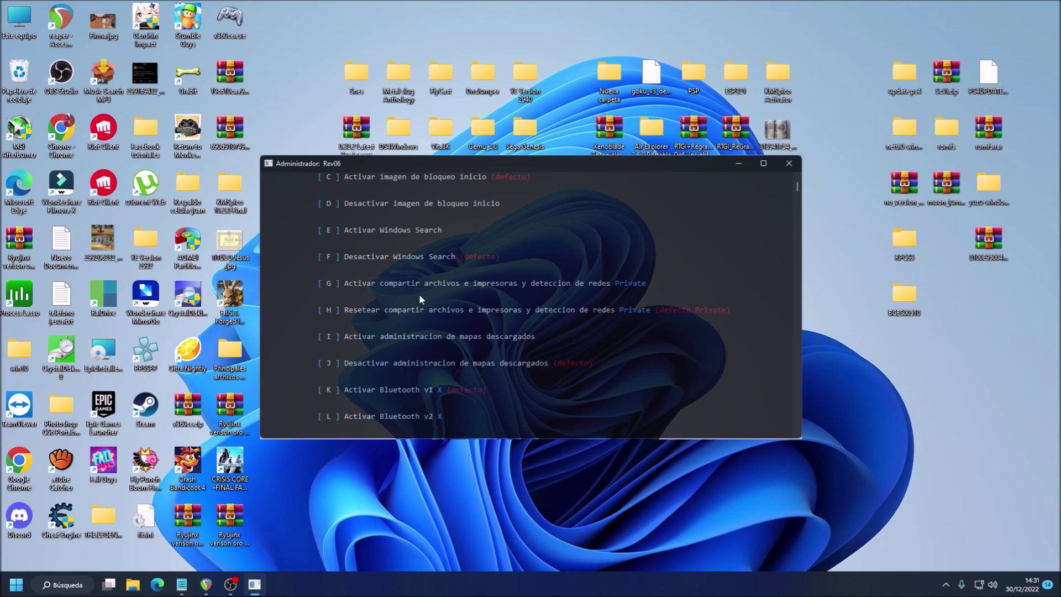
- Go through the remaining component options, from network sharing and Bluetooth to telemetry, Widgets, Wi-Fi and VPN, and close the utility
scroll(489, 246, down, 2)
scroll(491, 254, down, 1)
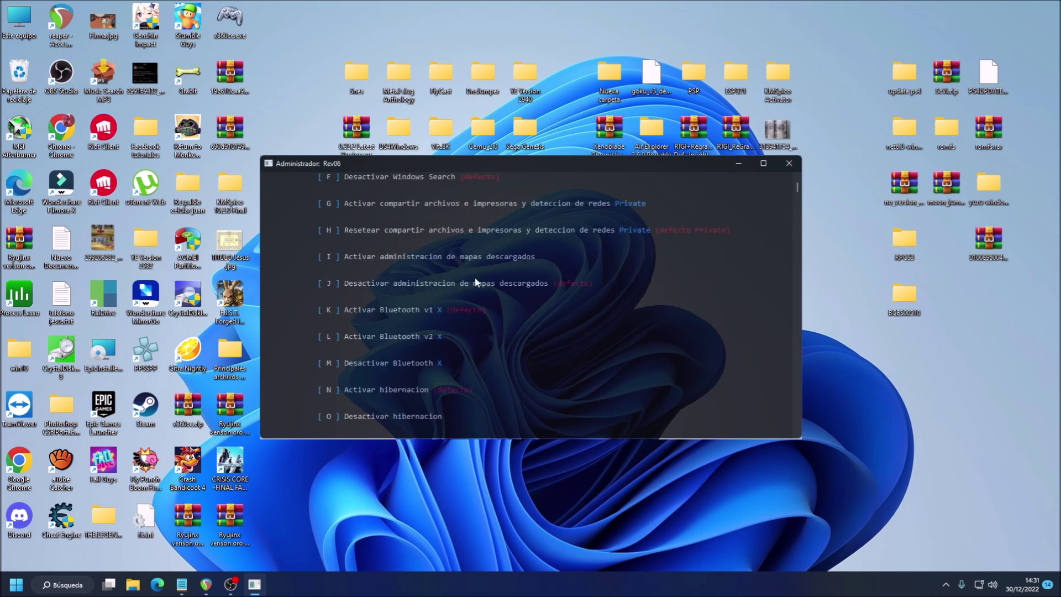
scroll(472, 301, down, 1)
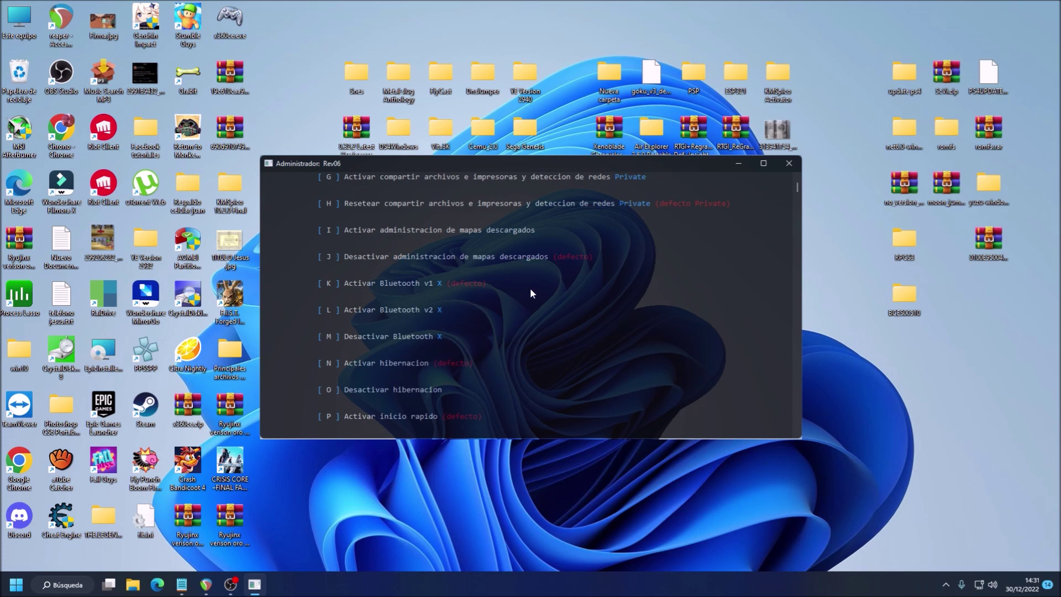
scroll(531, 294, down, 3)
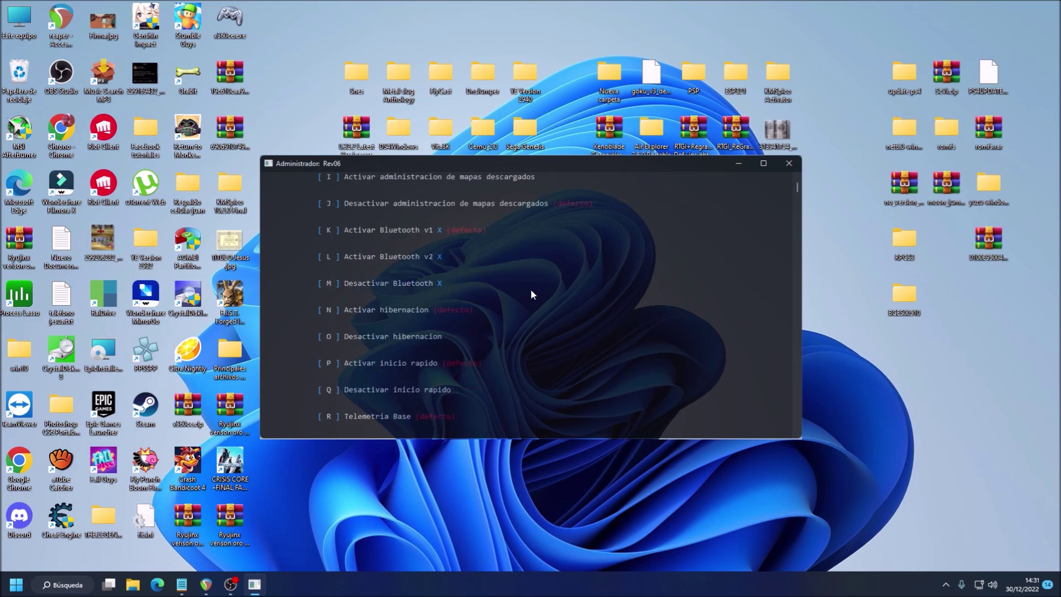
scroll(532, 295, down, 1)
scroll(555, 296, down, 2)
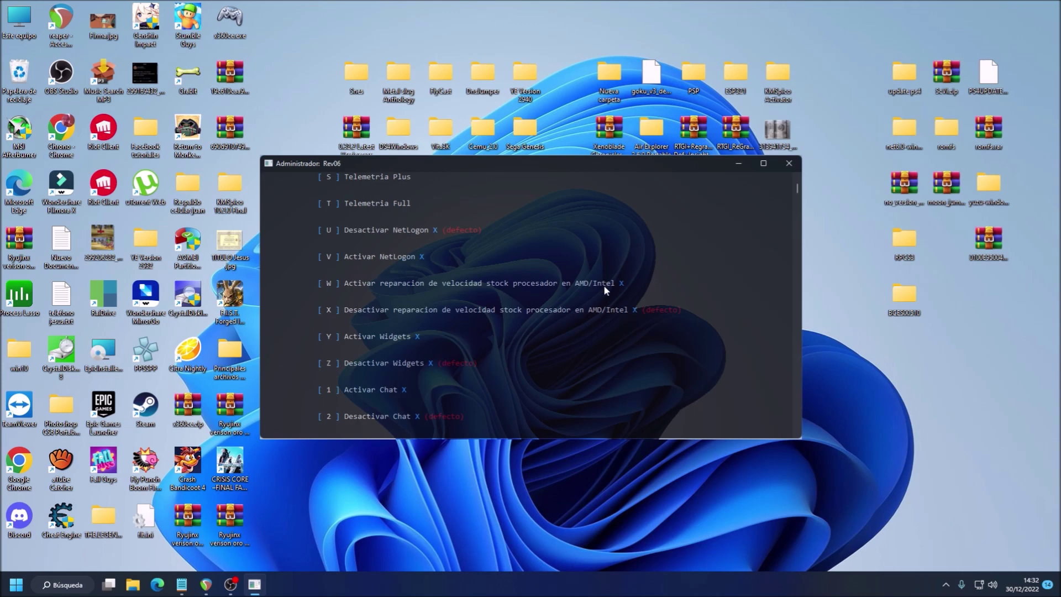
scroll(532, 352, down, 8)
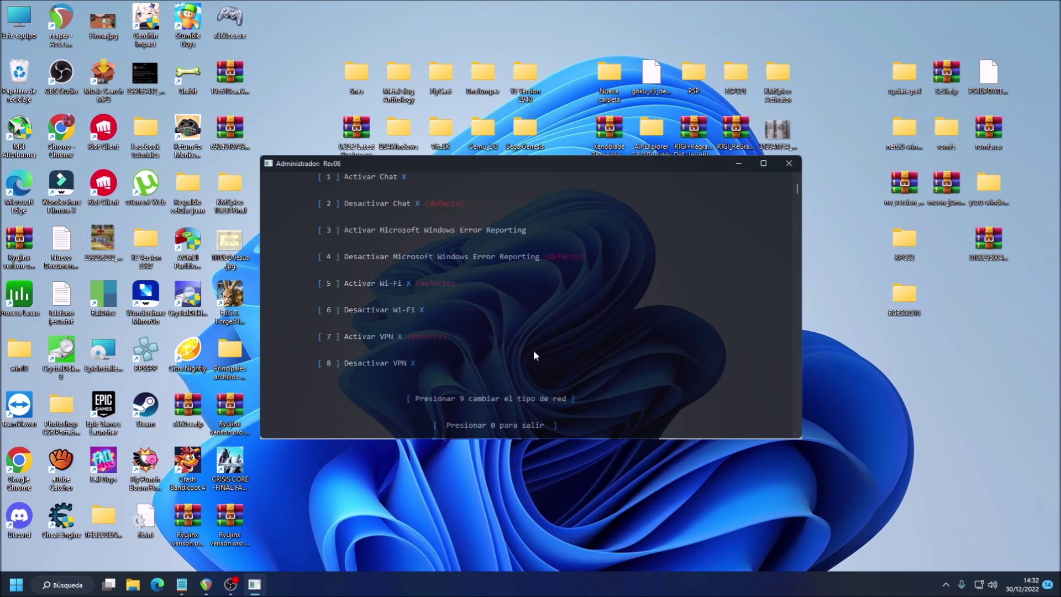
scroll(535, 346, up, 10)
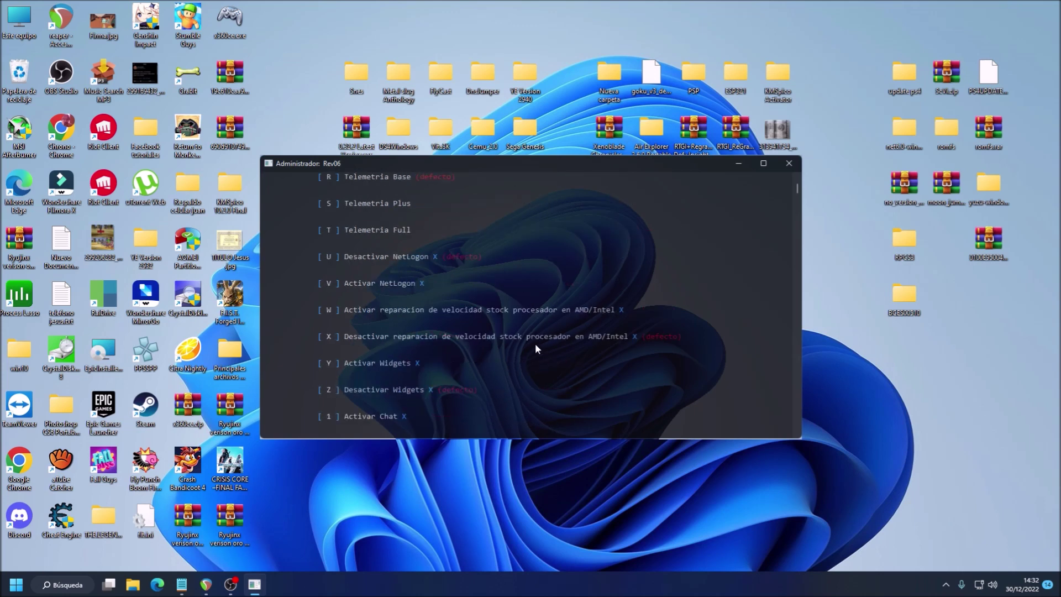
click(779, 165)
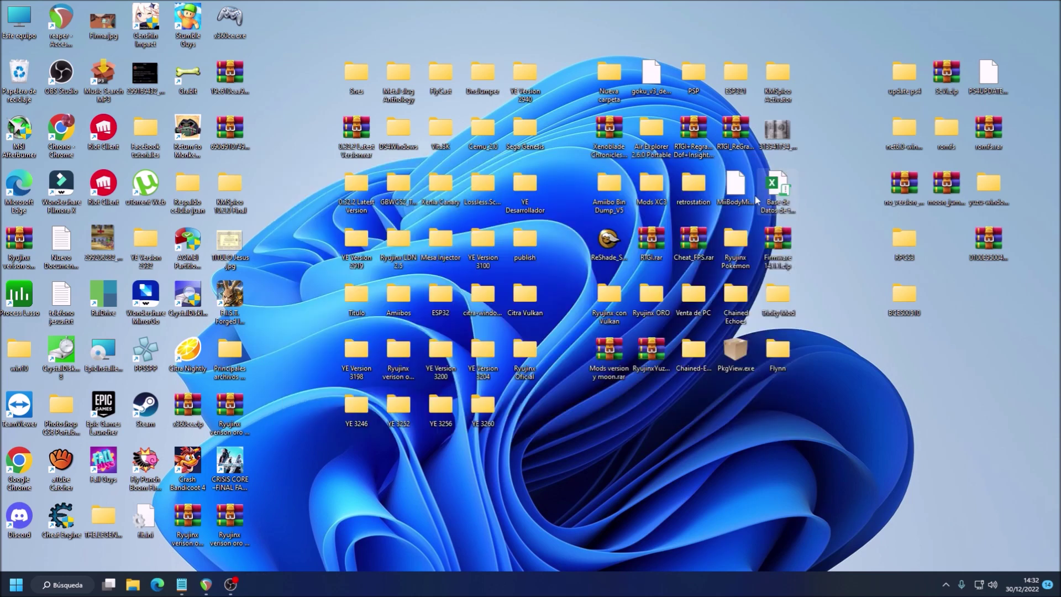
- Open the WinterOS Defender Injector configuration tool, inspect its list of Microsoft Defender exclusions, and close it
right_click(474, 474)
mouse_move(570, 414)
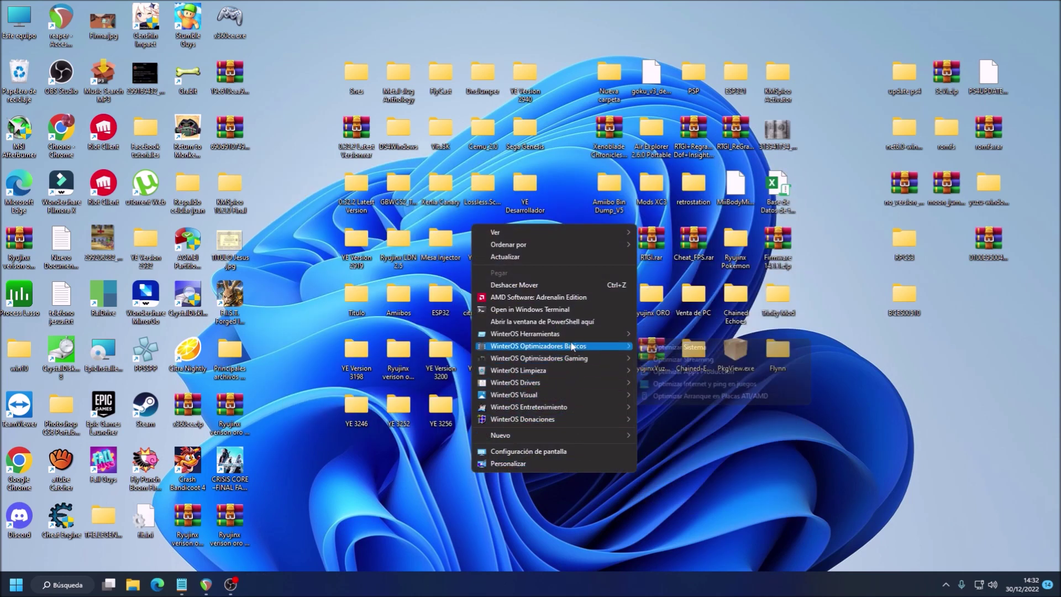
mouse_move(572, 338)
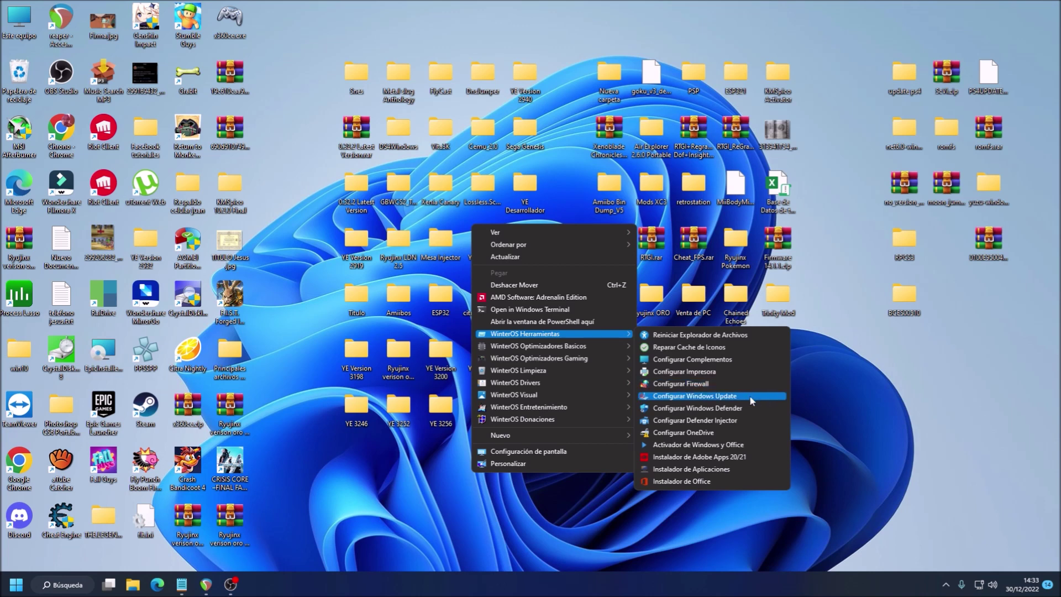
click(716, 422)
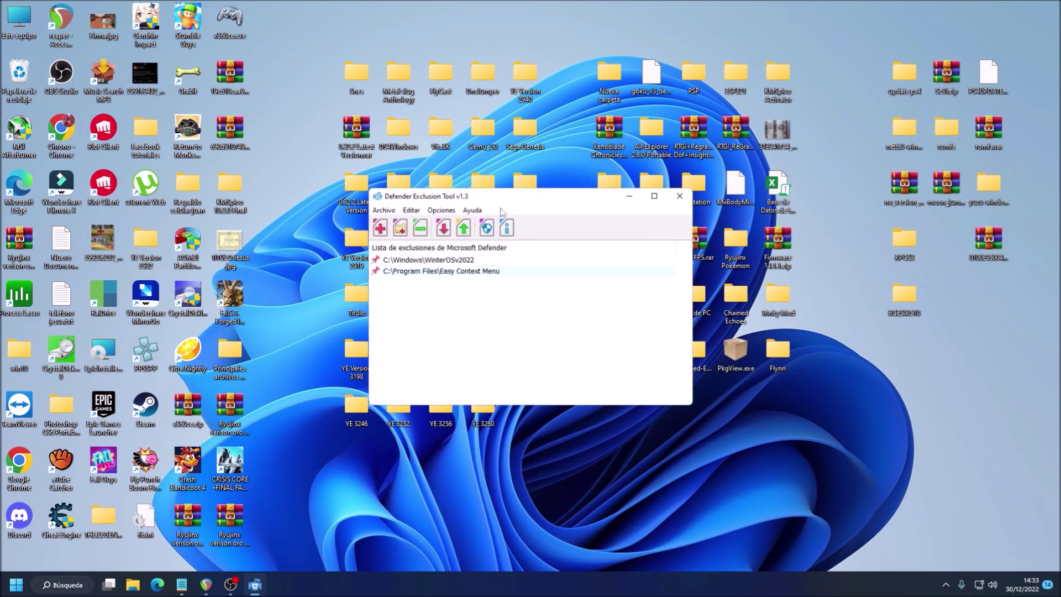
drag(501, 199, 539, 228)
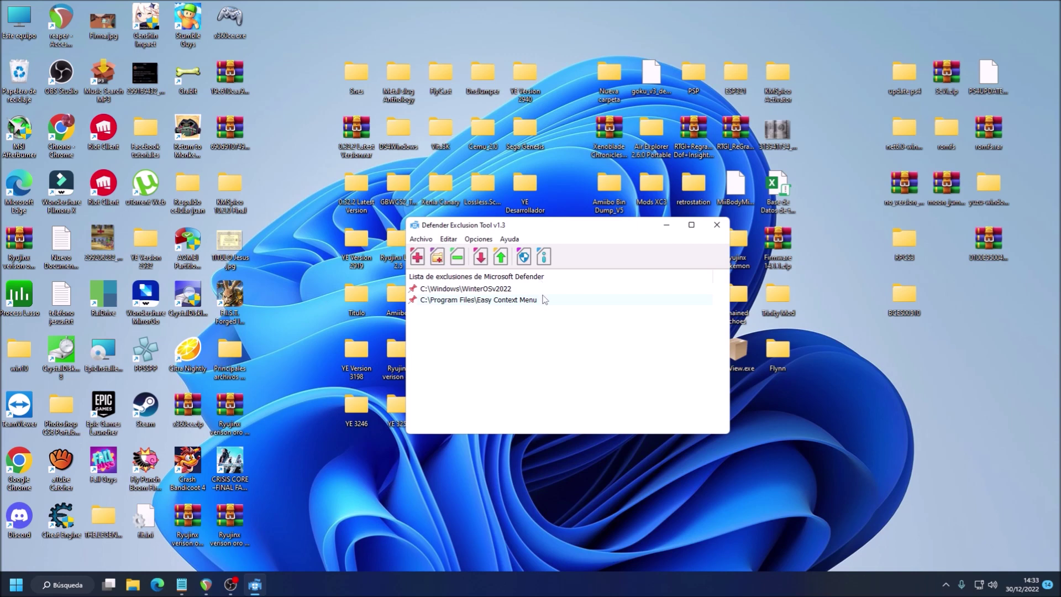
click(717, 225)
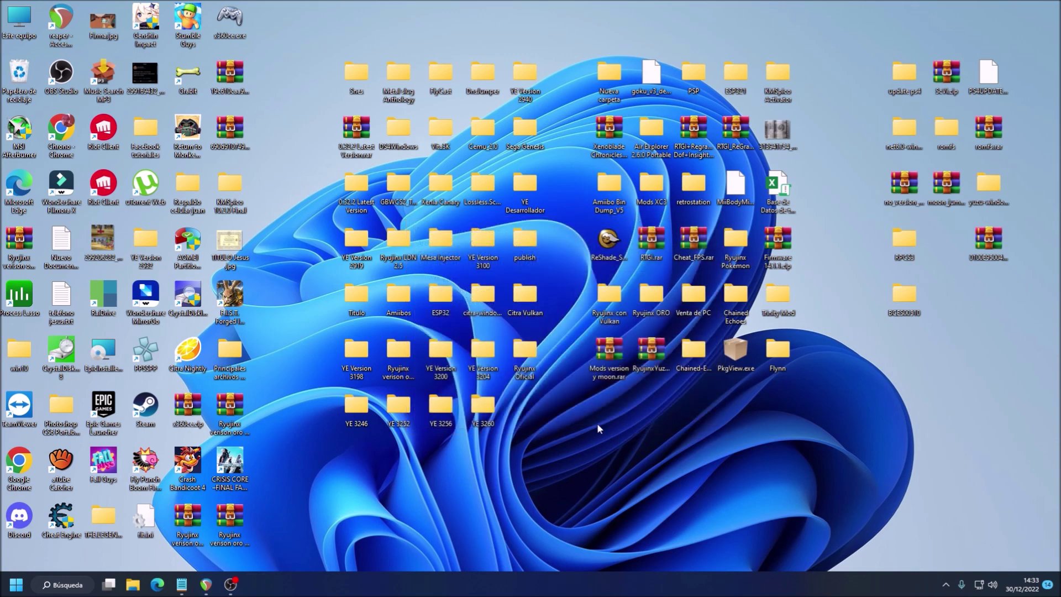
- Open the WinterOS Office installer, try switching the language from en-US to es-ES, and close it without installing
right_click(597, 423)
mouse_move(718, 287)
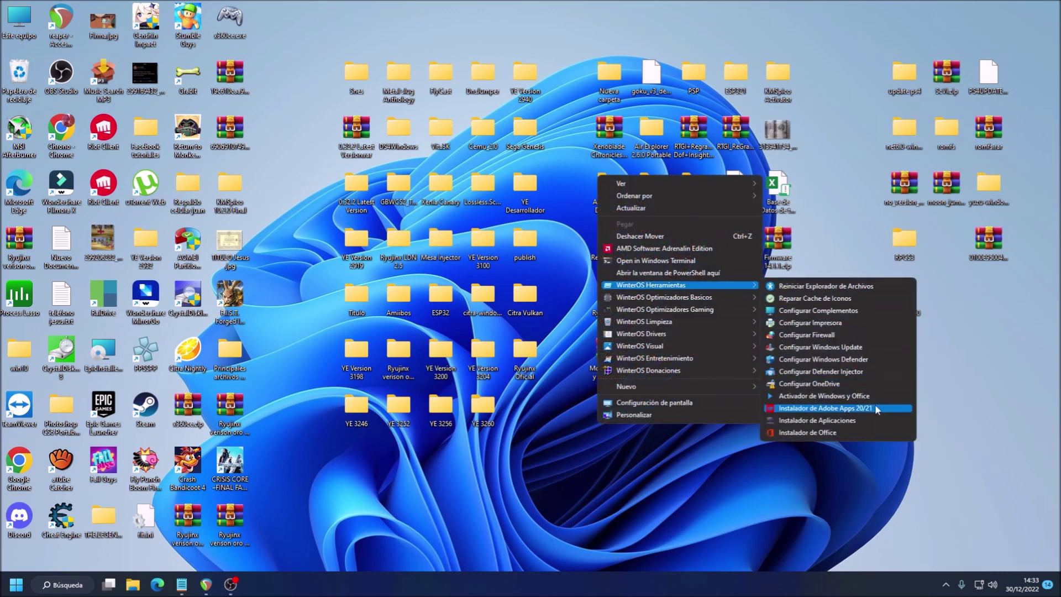
click(867, 435)
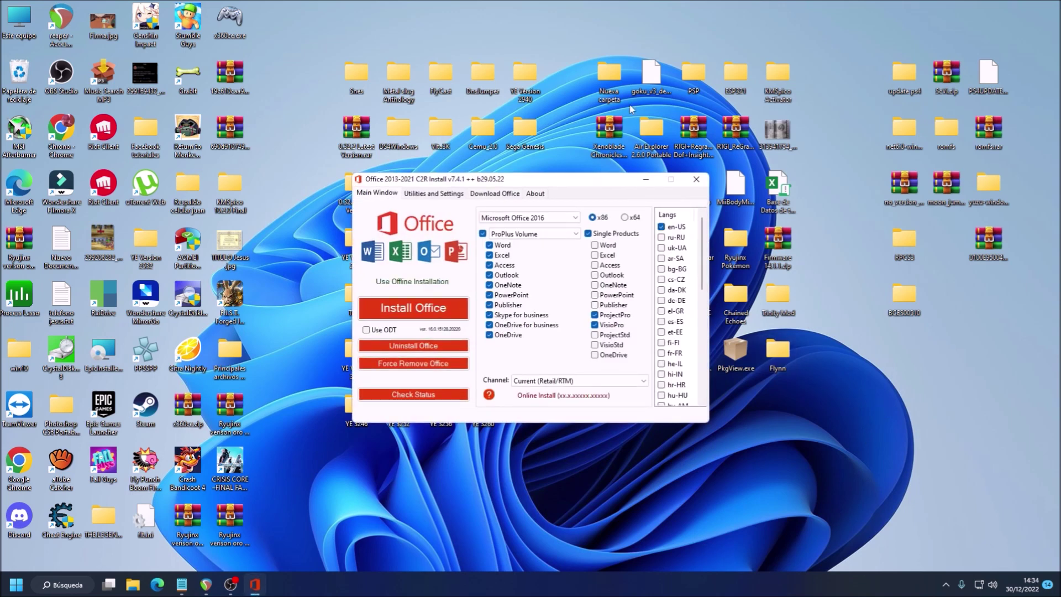
click(663, 227)
click(665, 323)
click(695, 180)
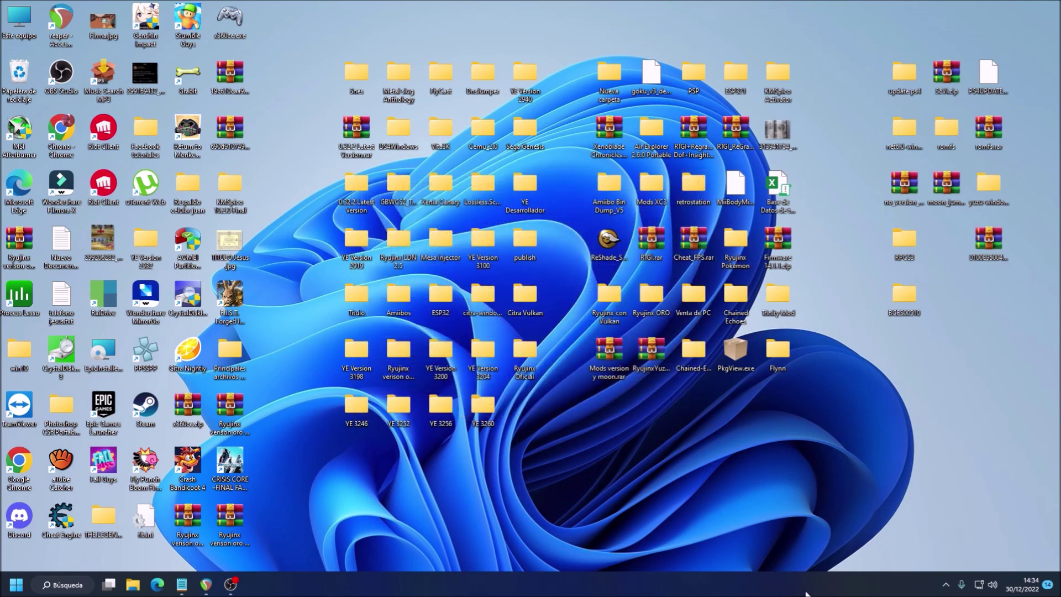
- Open the WinterOS gaming tool Optimizador Especial, examine its mode configuration options, and close it without running a mode
right_click(781, 414)
mouse_move(861, 357)
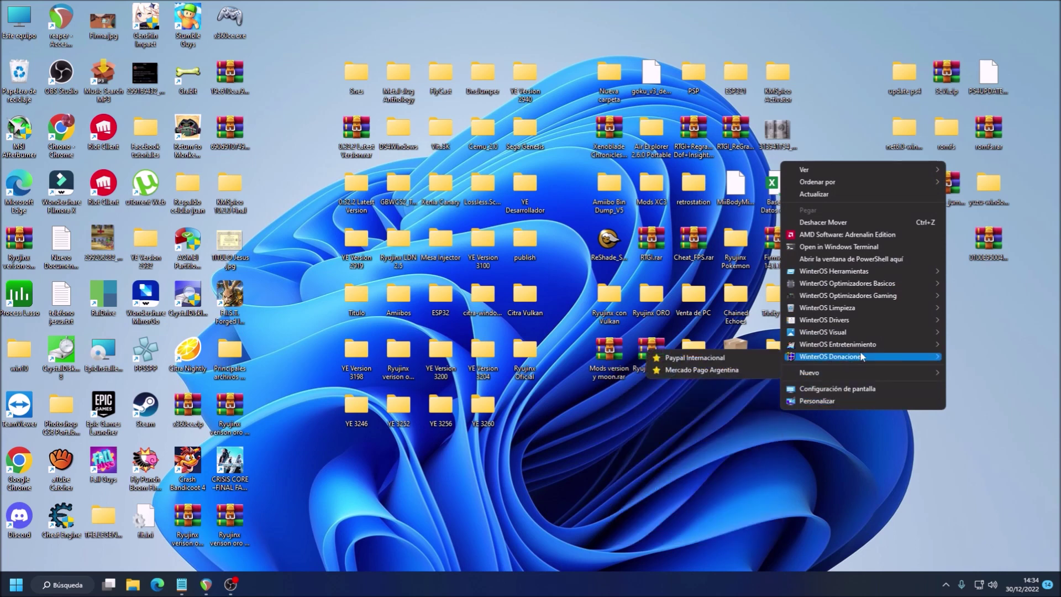
mouse_move(907, 287)
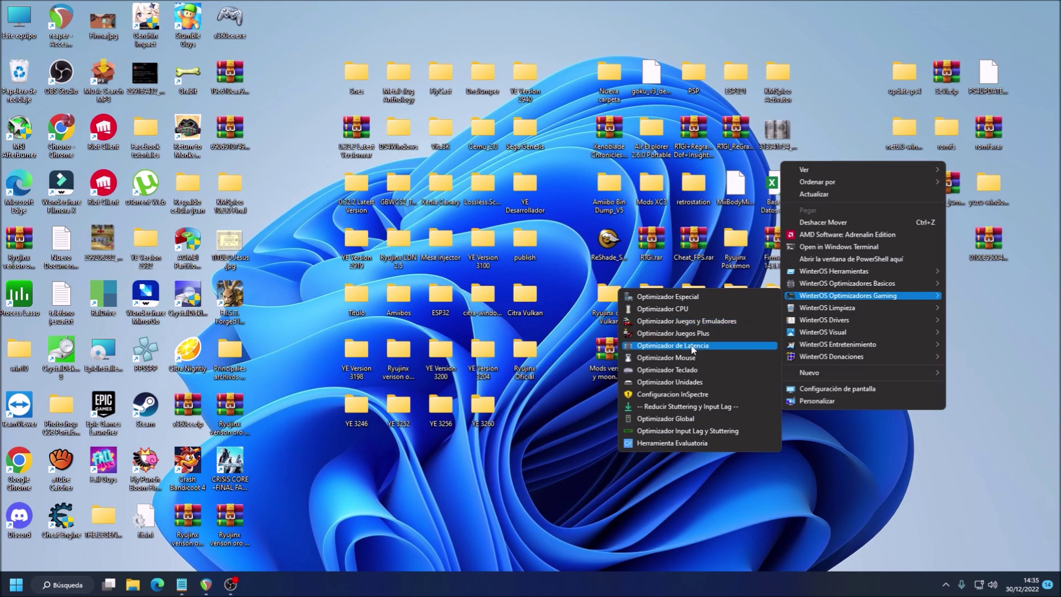
click(699, 301)
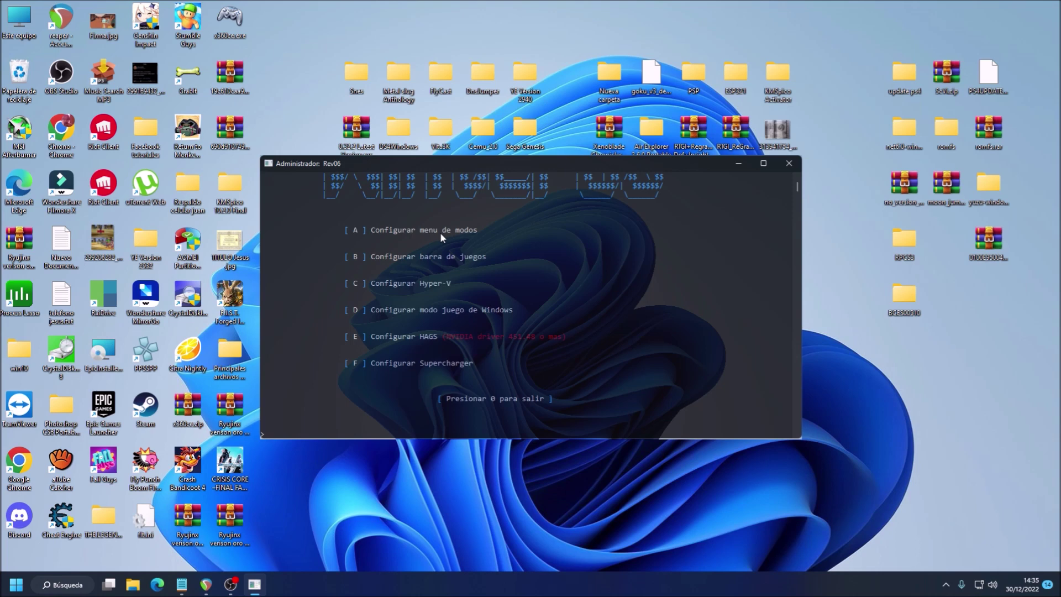
key(a)
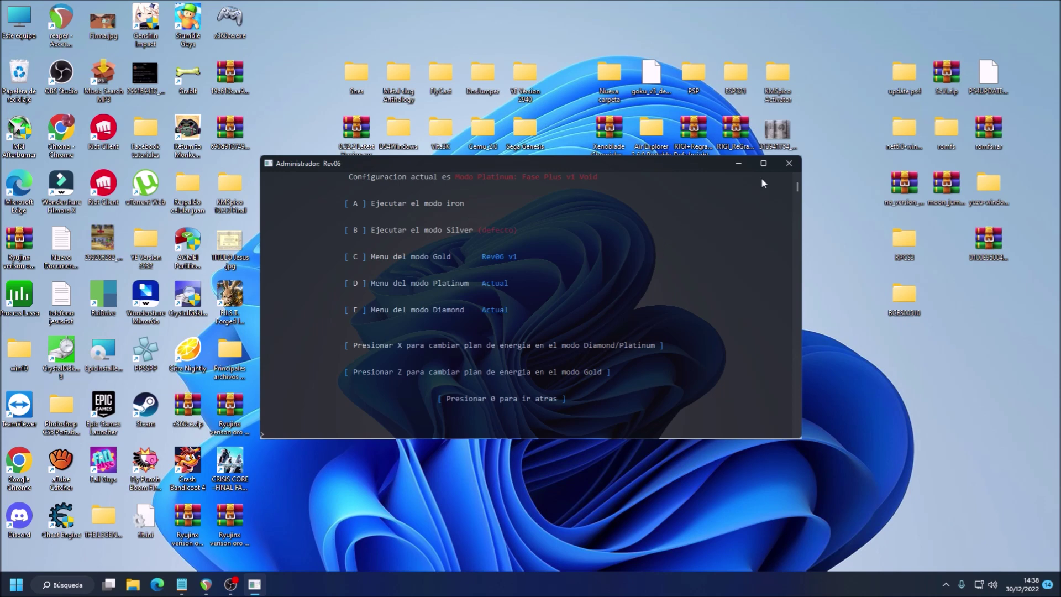
click(789, 163)
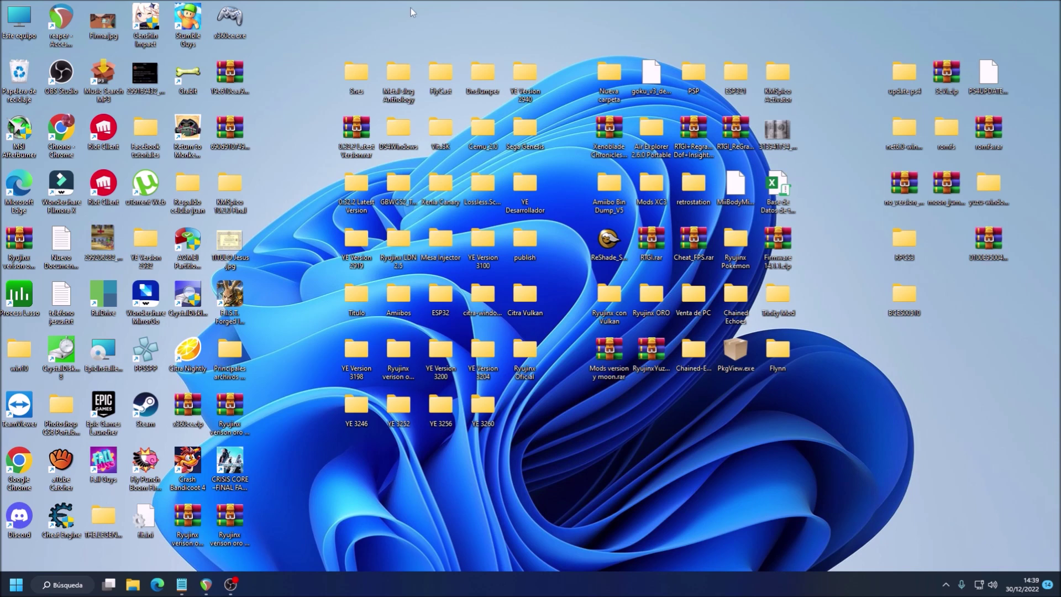
- Review the list of WinterOS gaming optimizers, including the global and input lag and stuttering tools, without running any
right_click(414, 495)
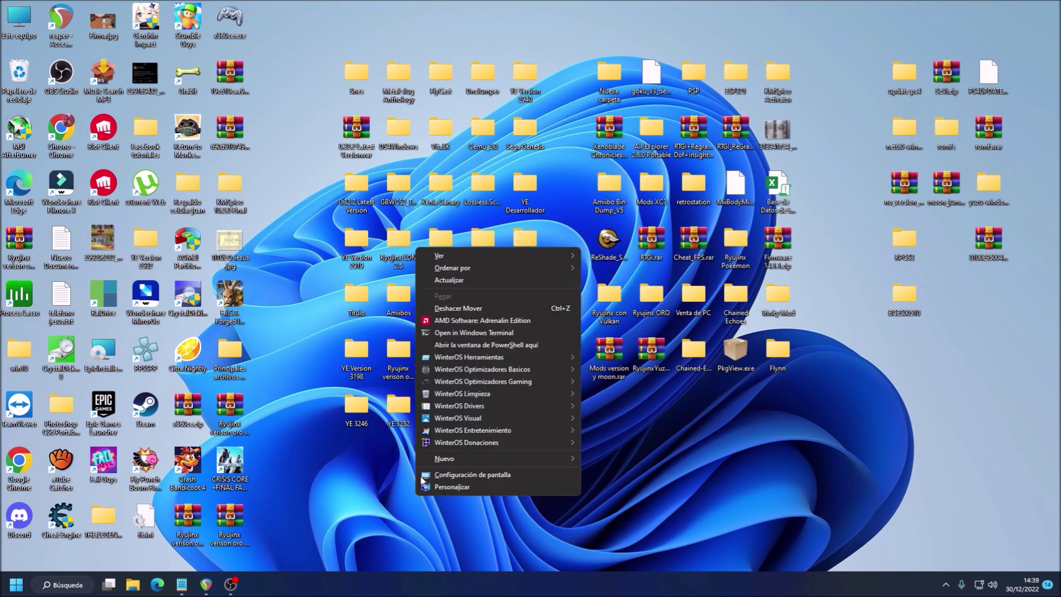
mouse_move(541, 382)
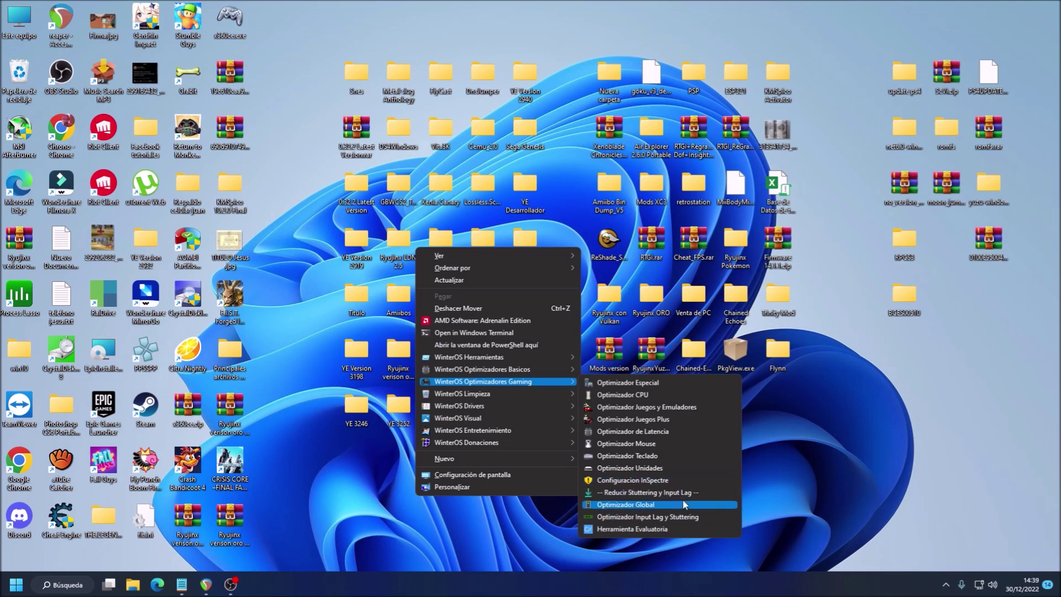
click(867, 445)
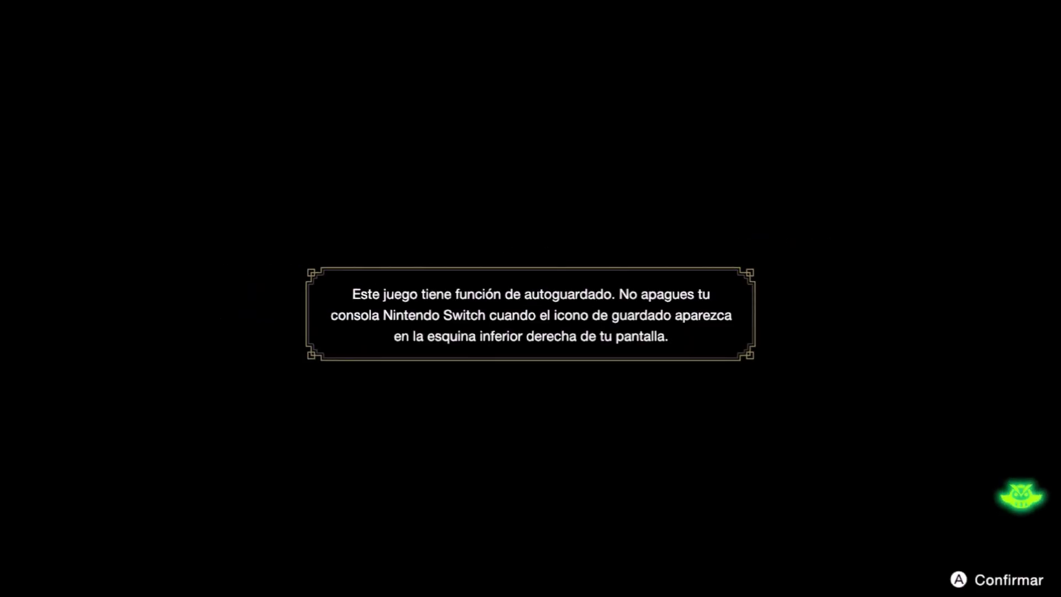
- Confirm the autosave notice in Monster Hunter Rise and continue past the title screen
key(Return)
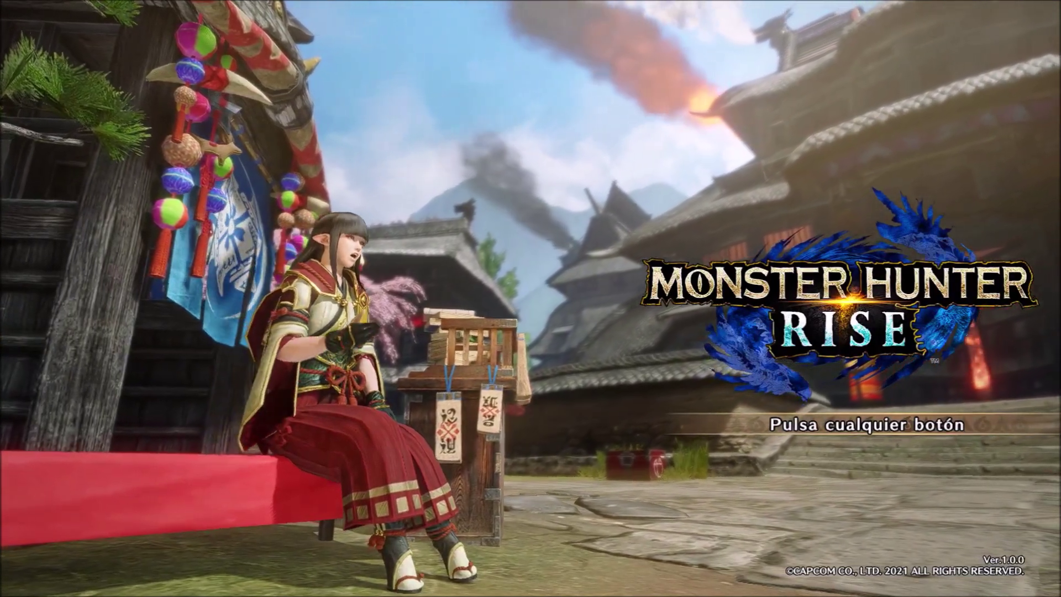
key(Return)
key(Return)
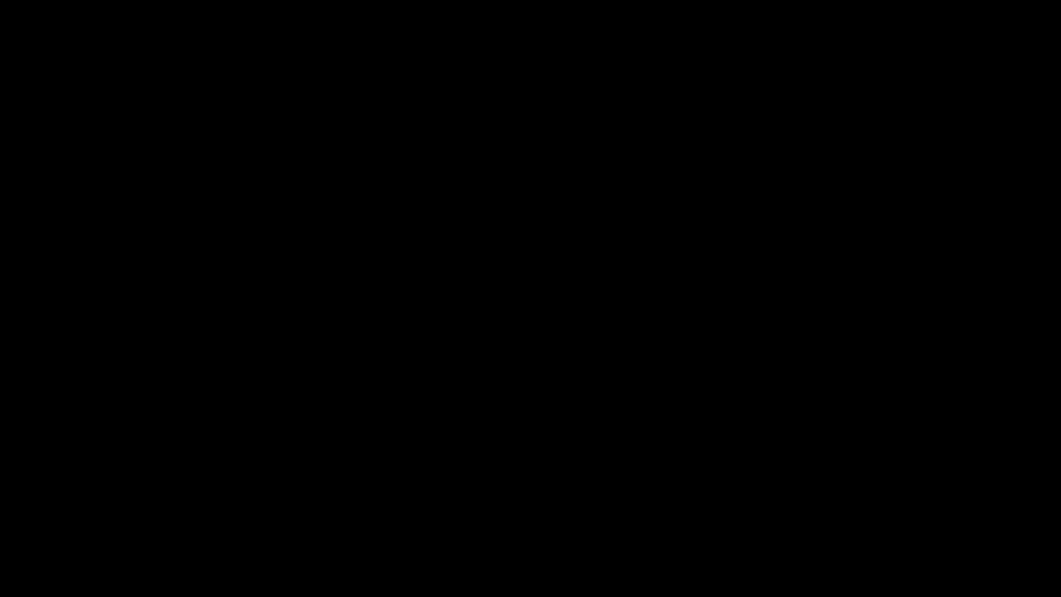